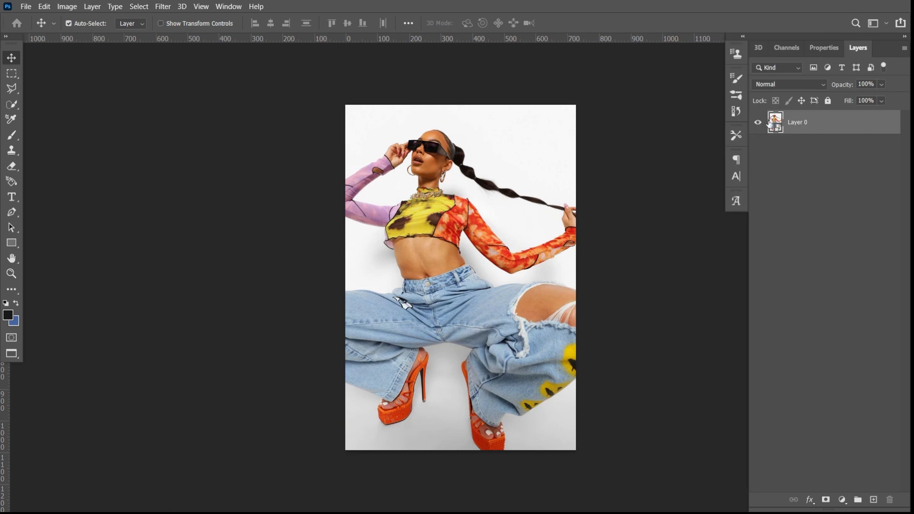
- Open the Camera Raw filter on Layer 0 and set Contrast to -81, Highlights to +37, Shadows to +40 and Dehaze to -25
click(162, 6)
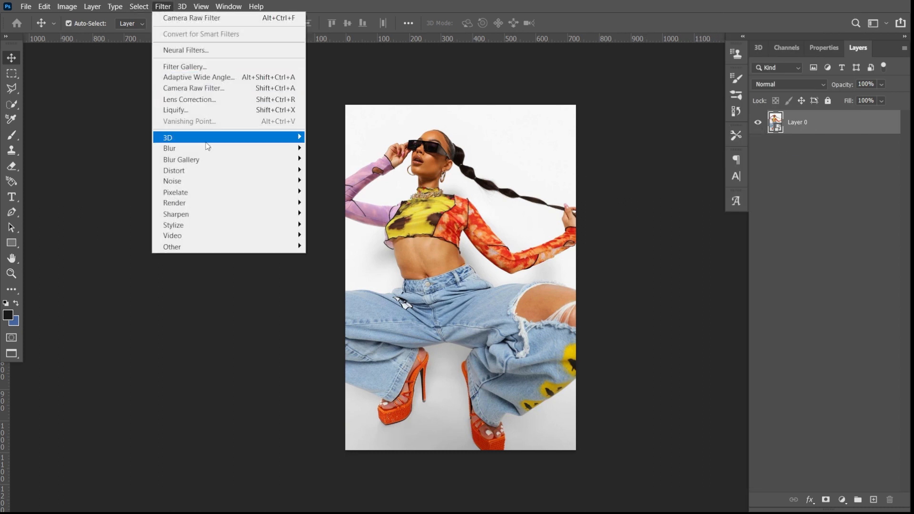
click(207, 90)
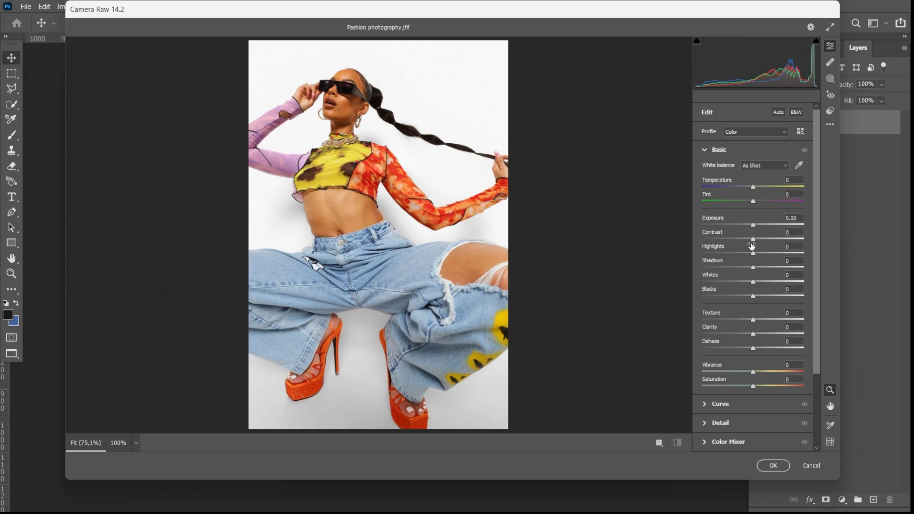
drag(753, 238, 711, 242)
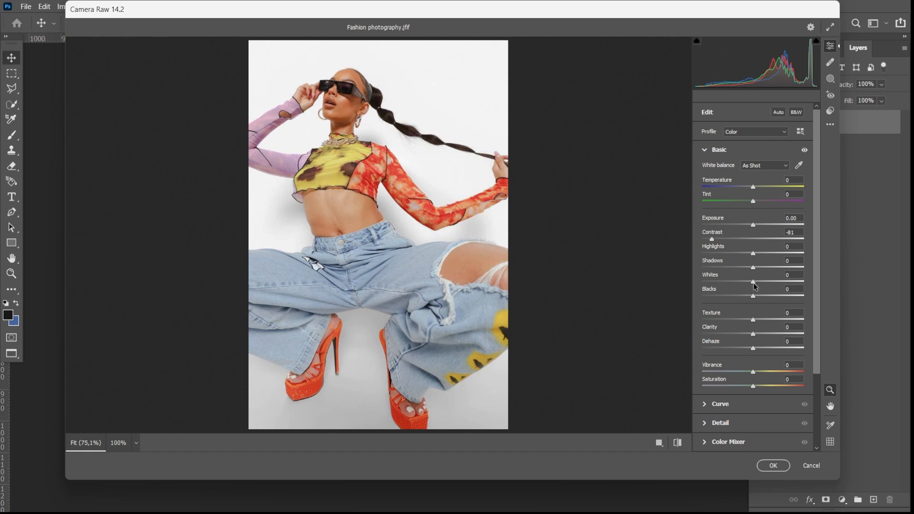
drag(752, 254, 773, 267)
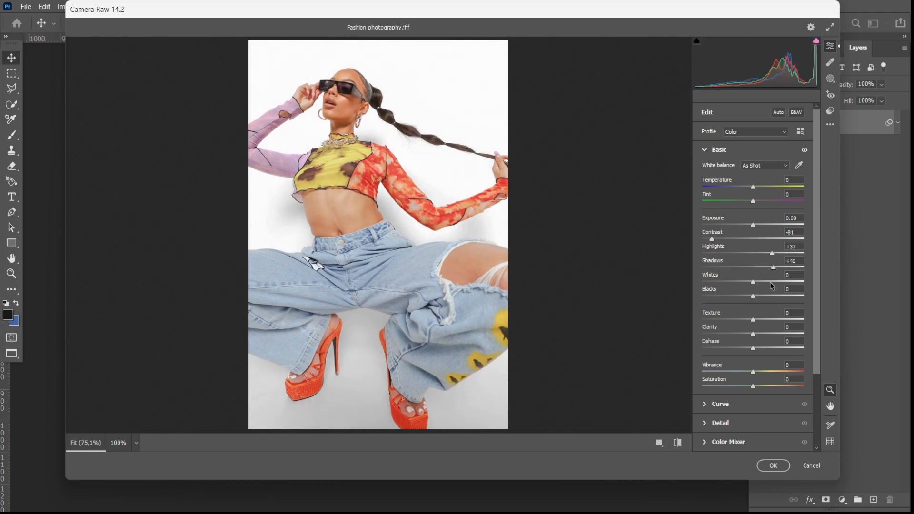
drag(753, 350, 740, 346)
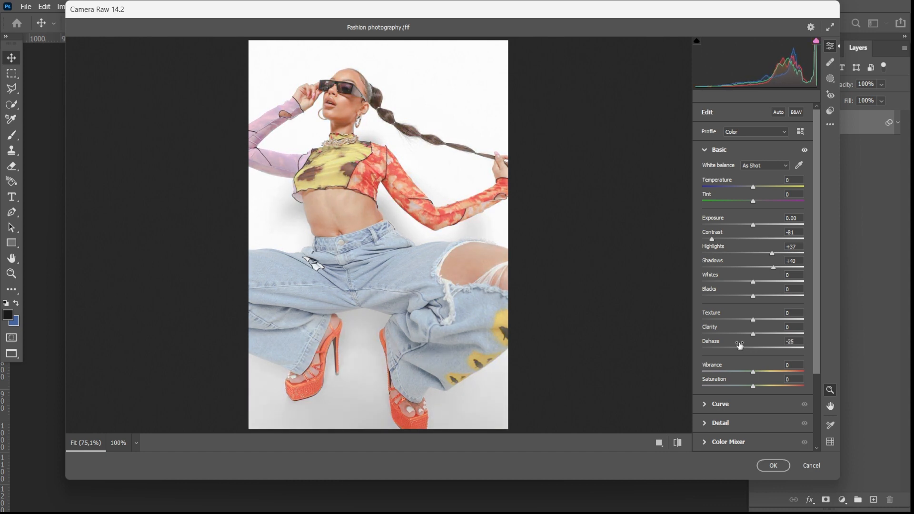
- Set Temperature to -24, Highlights to +46, Shadows to +28 and Dehaze to -13, and apply the Camera Raw filter
drag(753, 187, 741, 191)
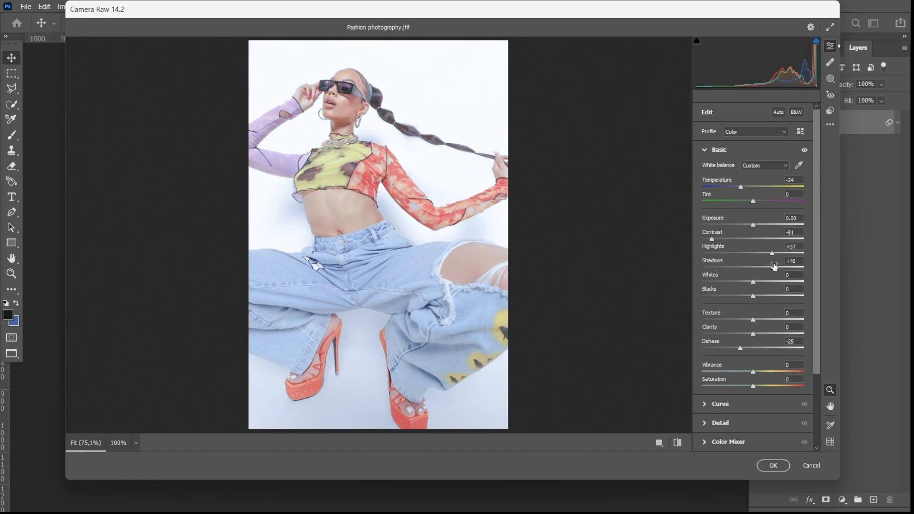
mouse_move(772, 270)
mouse_down()
mouse_move(760, 270)
mouse_move(776, 254)
mouse_move(768, 267)
mouse_up()
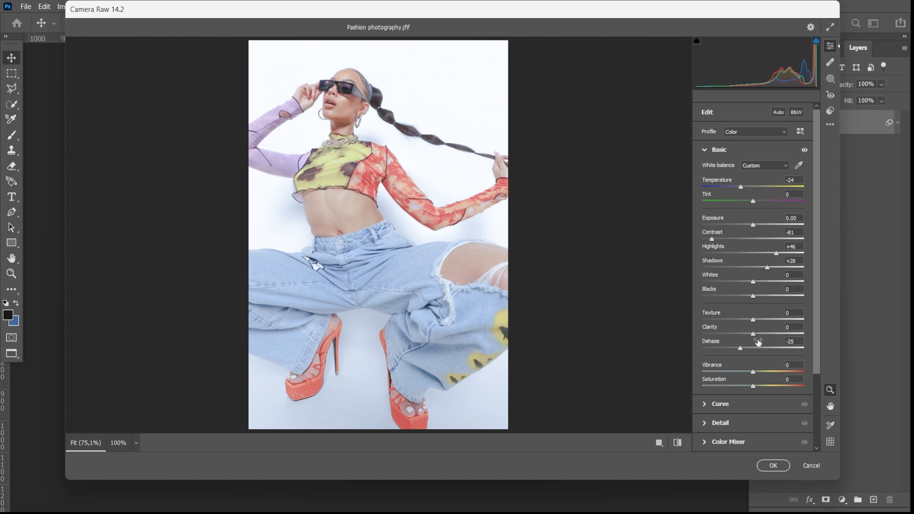
drag(740, 350, 747, 346)
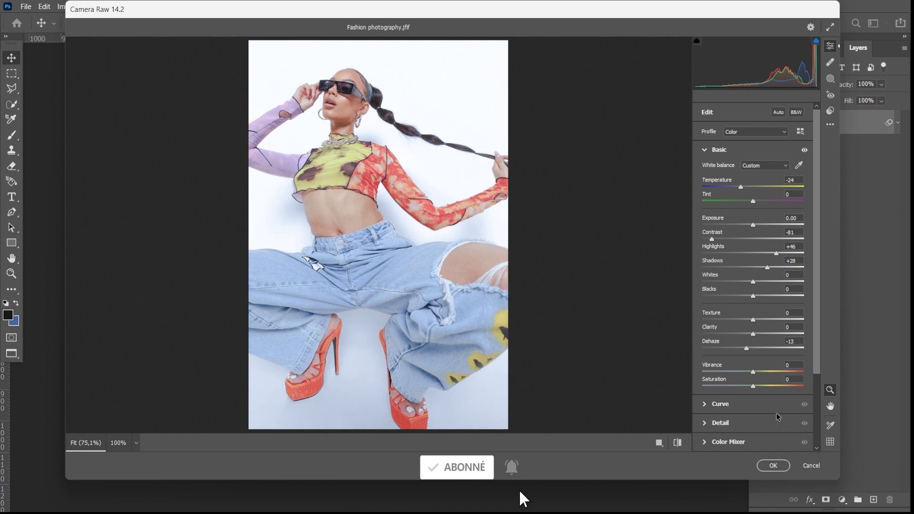
click(778, 464)
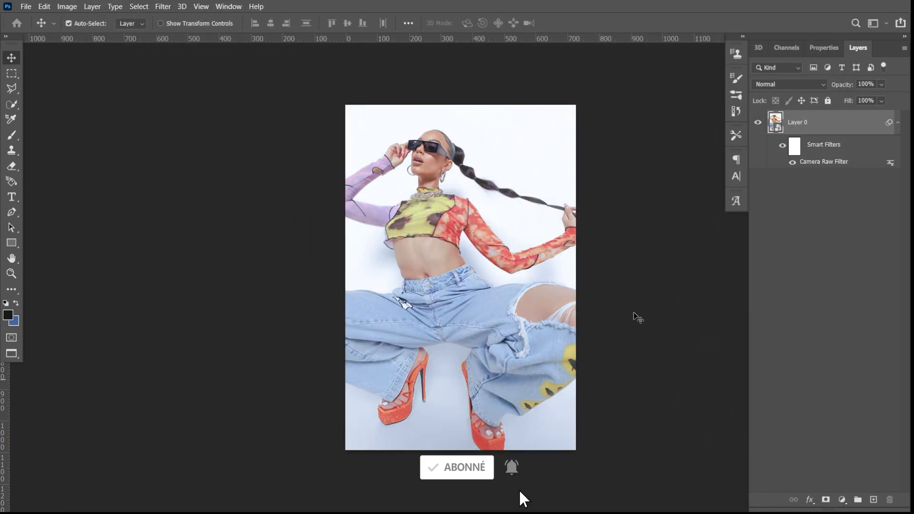
- Add a Gradient Map adjustment layer above the photo and change the gradient's blue end stop to white
click(842, 499)
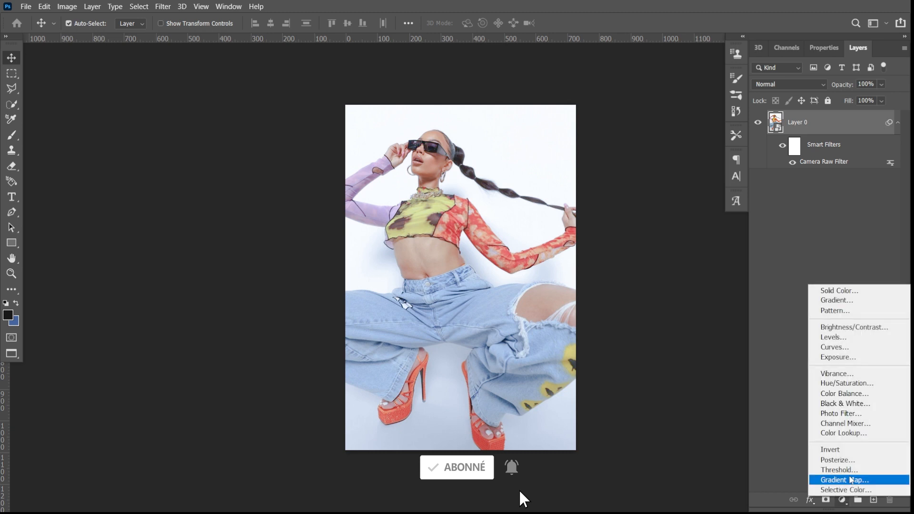
click(853, 480)
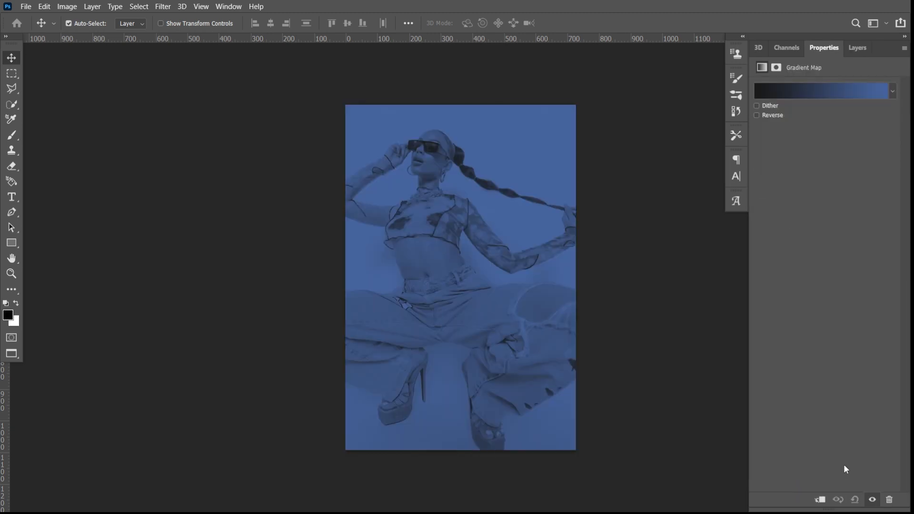
click(811, 91)
click(883, 276)
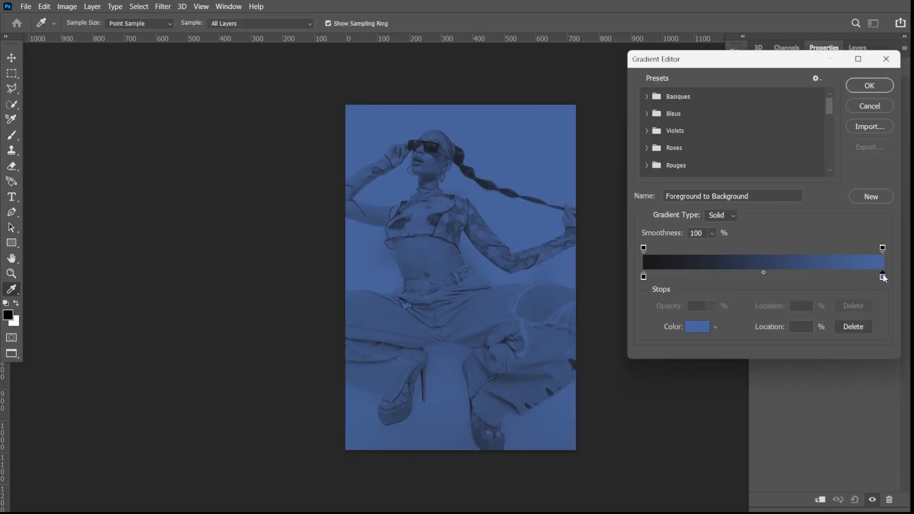
click(697, 327)
drag(620, 277, 596, 256)
click(853, 252)
- Change the gradient's dark starting stop to the saturated blue 1619a7
click(645, 279)
click(696, 327)
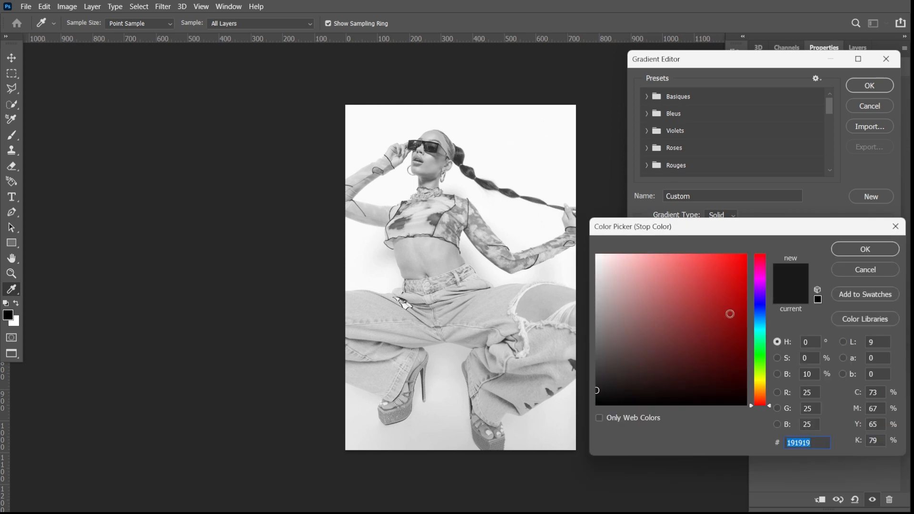
click(761, 307)
mouse_move(732, 311)
mouse_down()
mouse_move(728, 328)
mouse_move(720, 322)
mouse_move(727, 306)
mouse_up()
click(842, 250)
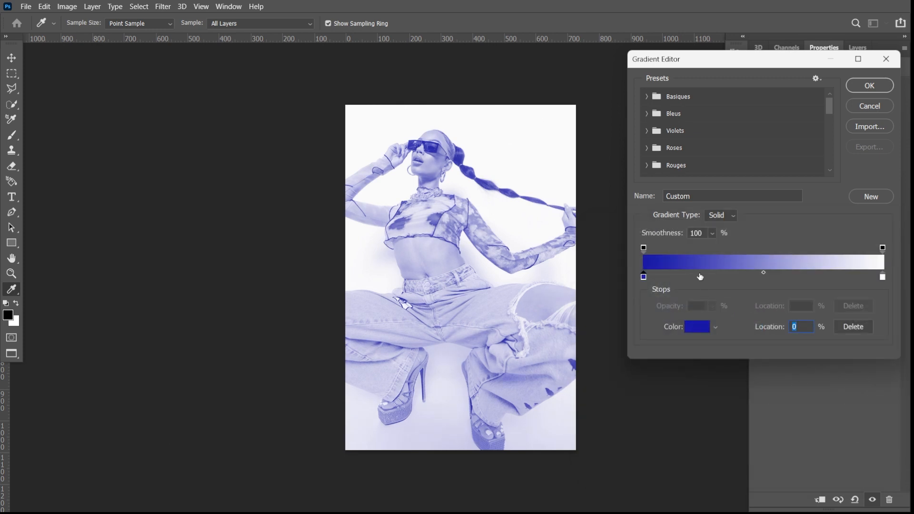
- Add a color stop at 24% of the gradient and give it the dark navy color 060960
click(700, 273)
click(695, 326)
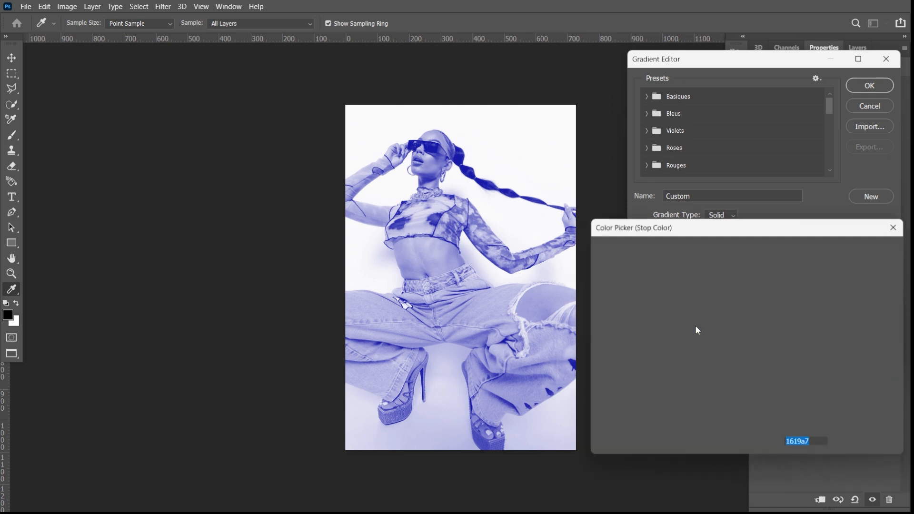
drag(727, 309, 738, 347)
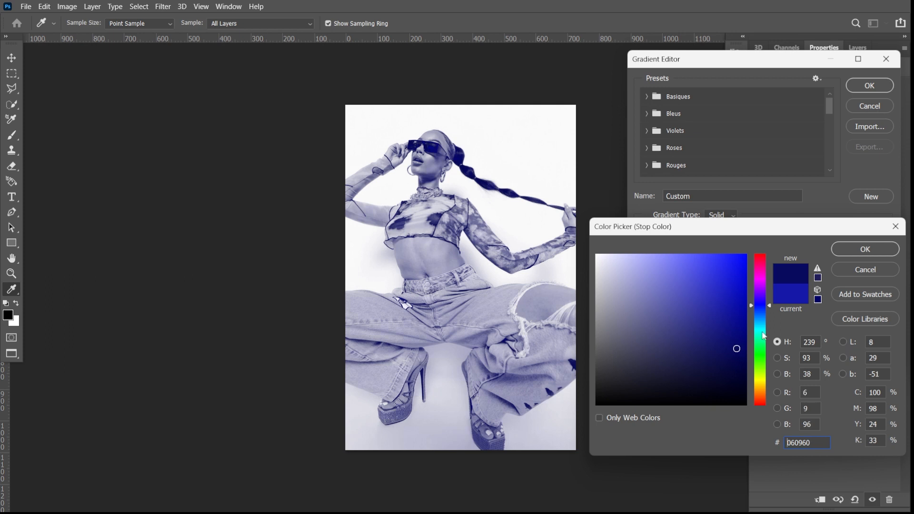
click(864, 249)
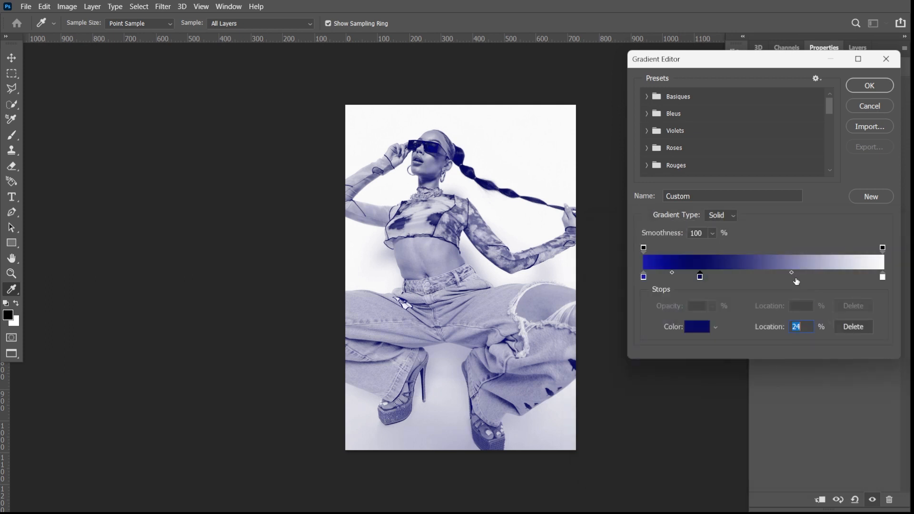
- Add a color stop near the middle of the gradient and give it the medium blue color 1c67b4
click(754, 275)
click(700, 327)
drag(758, 307, 759, 316)
mouse_move(730, 288)
mouse_down()
mouse_move(713, 302)
mouse_move(758, 316)
mouse_move(724, 298)
mouse_up()
click(760, 320)
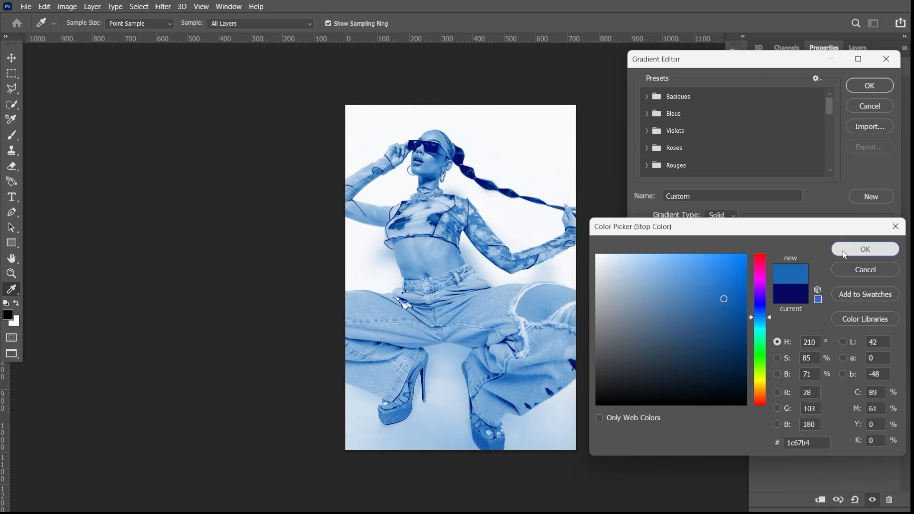
click(842, 250)
- Add a color stop at 69% of the gradient and give it a light blue of about 9fcefe
click(811, 275)
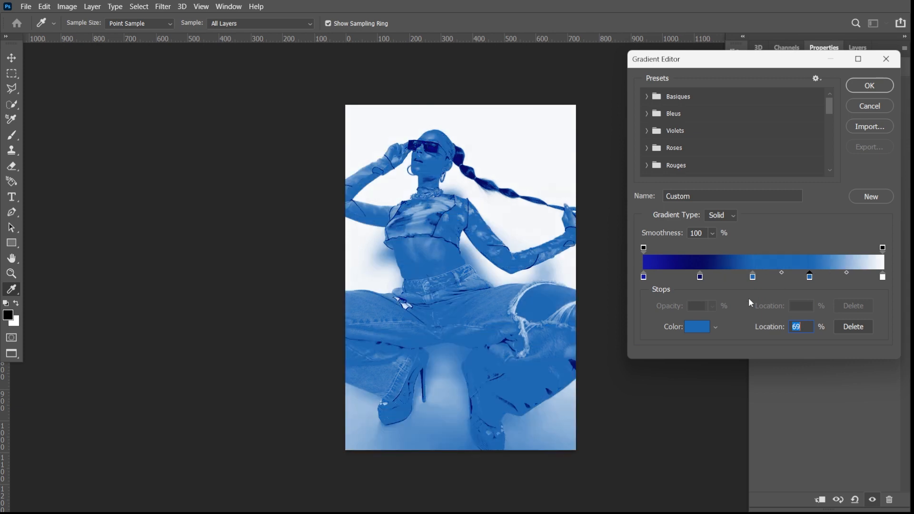
click(700, 327)
drag(651, 263, 653, 255)
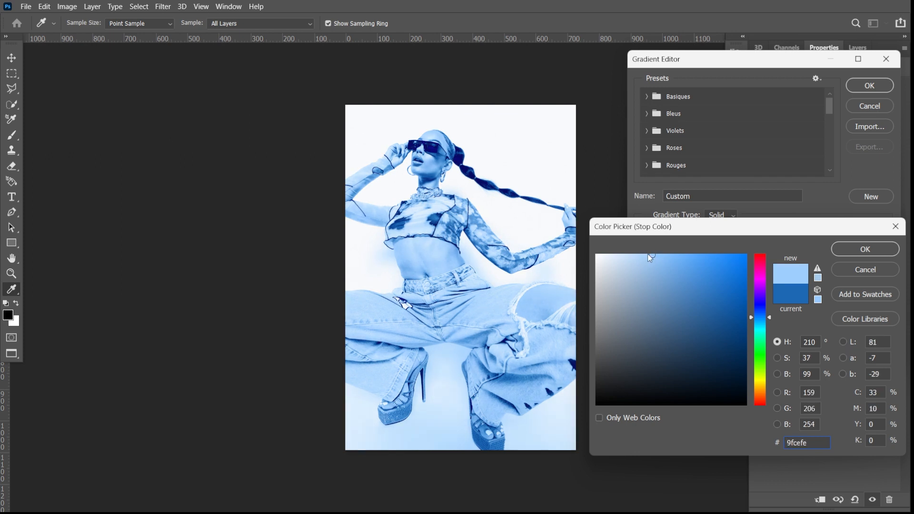
click(842, 246)
- Move the navy stop to 30%, the medium blue stop to 55% and the light blue stop closer to white, and accept the gradient
drag(810, 279, 830, 282)
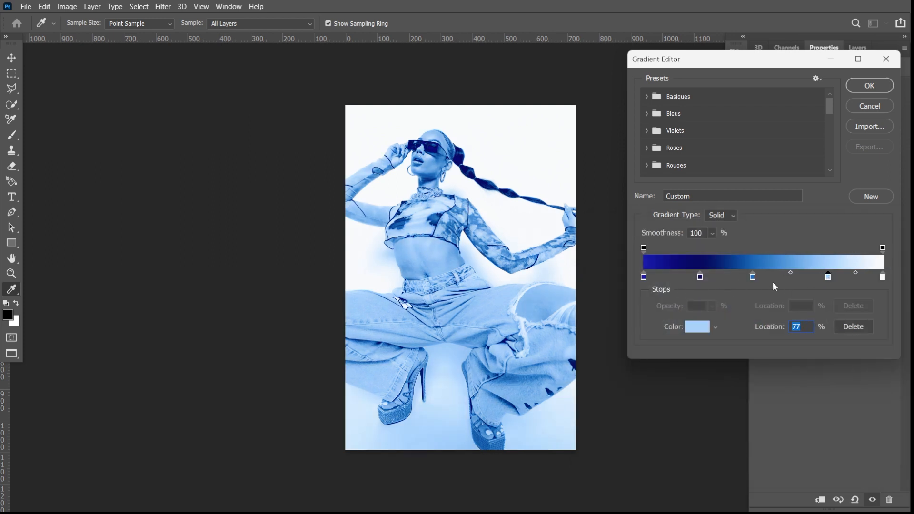
drag(751, 276, 765, 277)
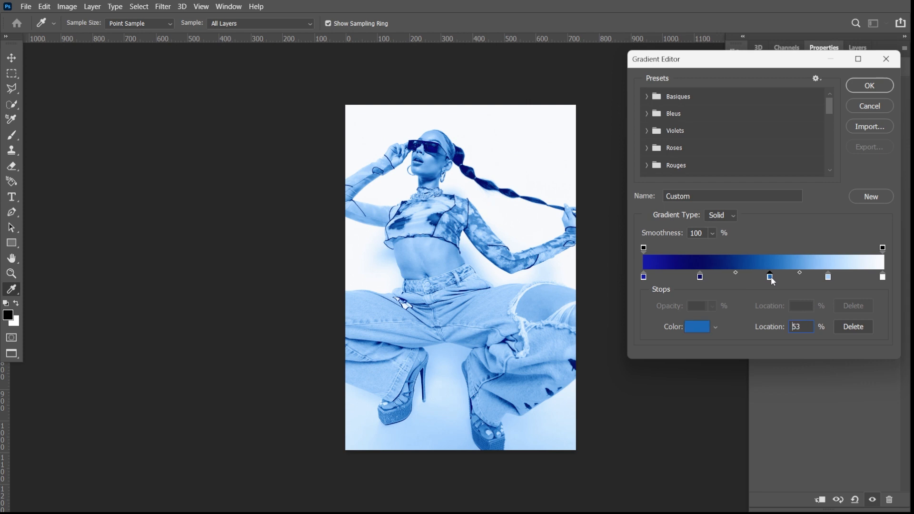
drag(699, 278, 714, 280)
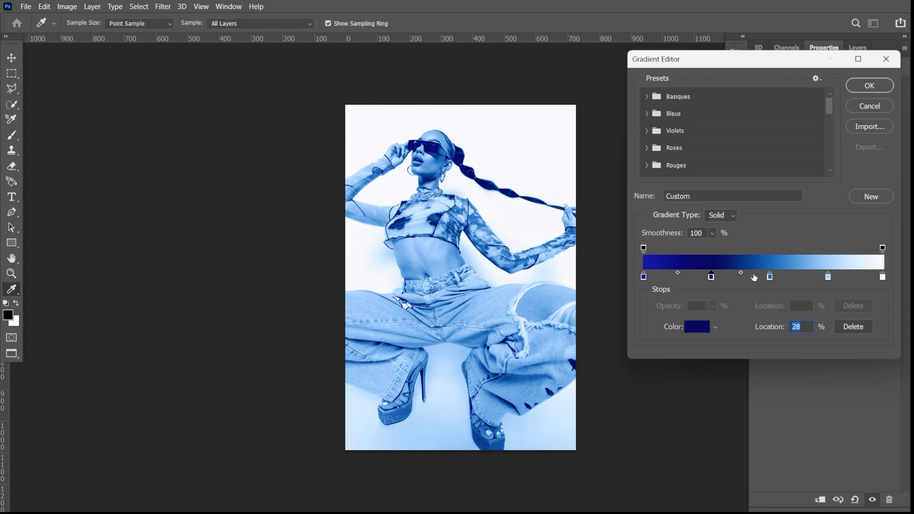
drag(772, 280, 835, 279)
drag(714, 280, 716, 281)
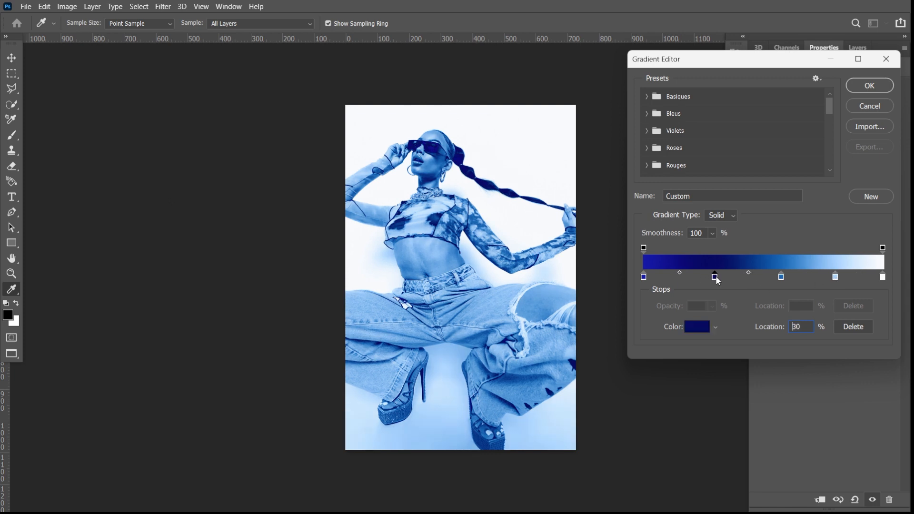
drag(782, 280, 775, 276)
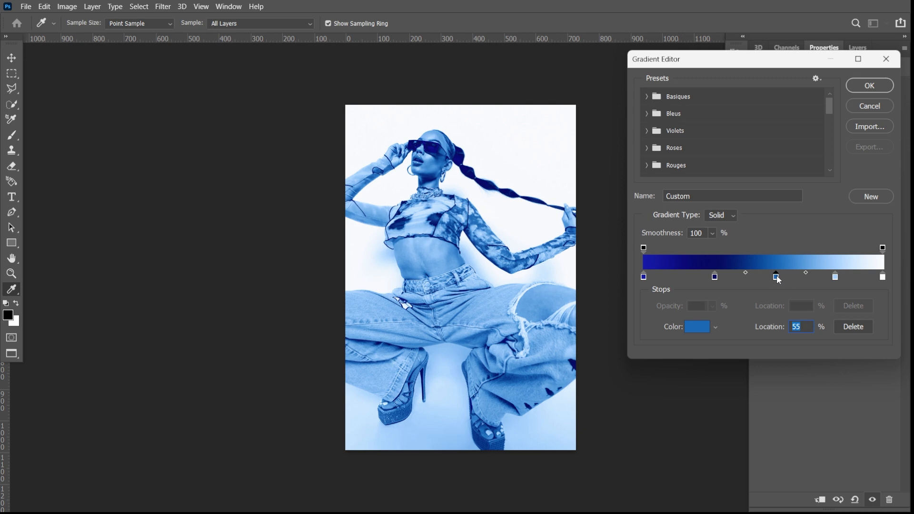
click(858, 89)
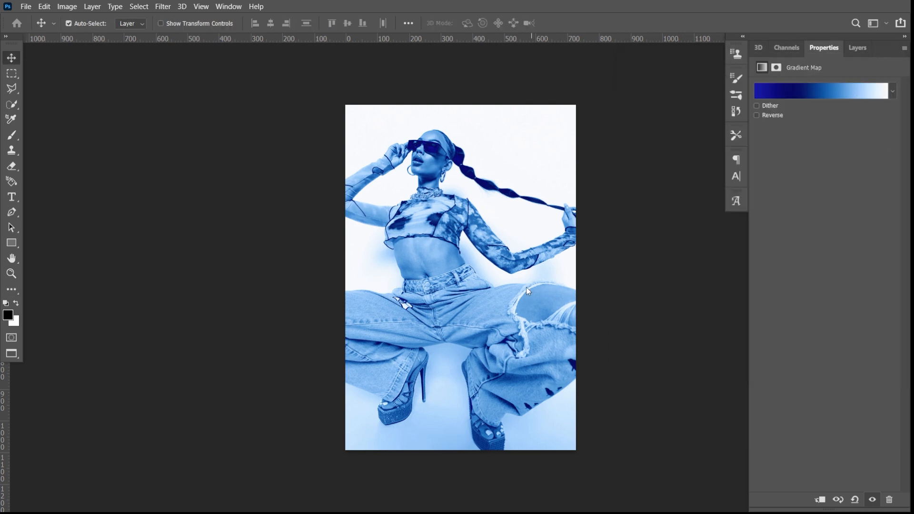
- Examine the blue gradient map effect up close on the model's waist, top and face, and on the image as a whole
click(857, 48)
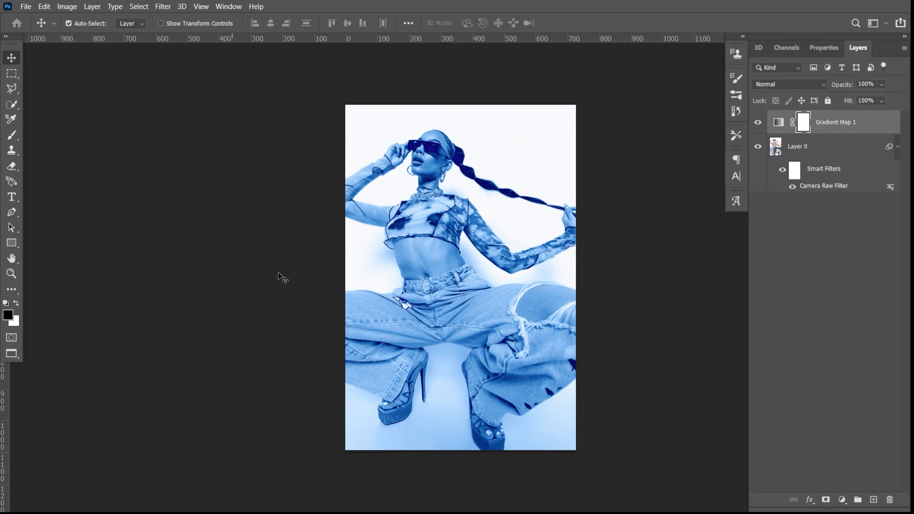
key(ctrl+plus)
key(ctrl+plus)
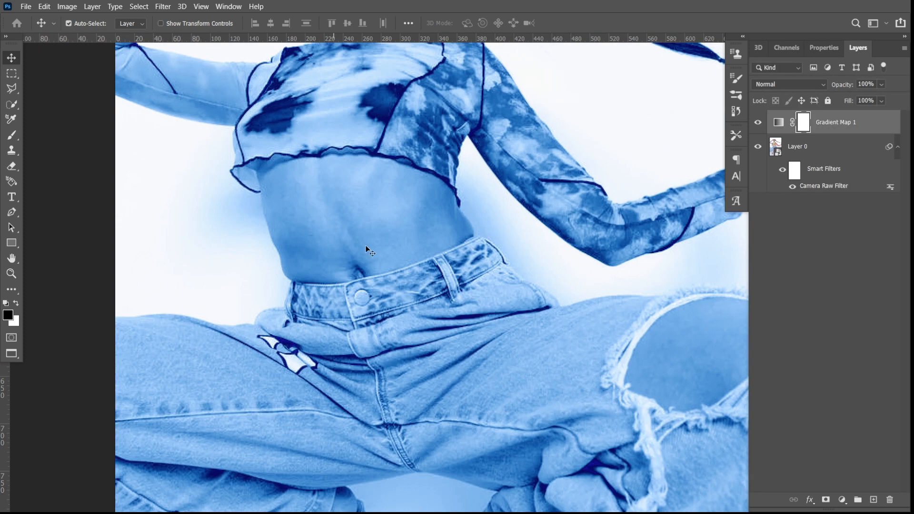
scroll(352, 257, up, 2)
scroll(369, 245, up, 6)
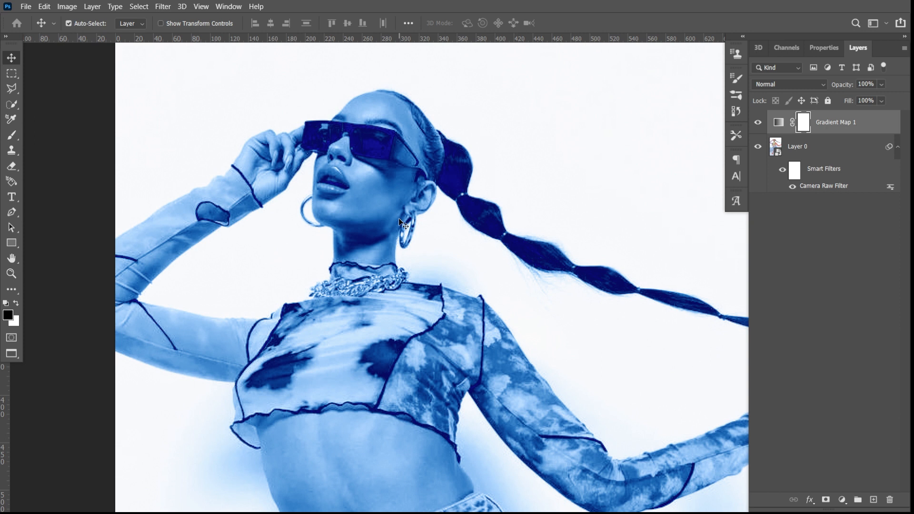
scroll(401, 220, down, 1)
key(ctrl+minus)
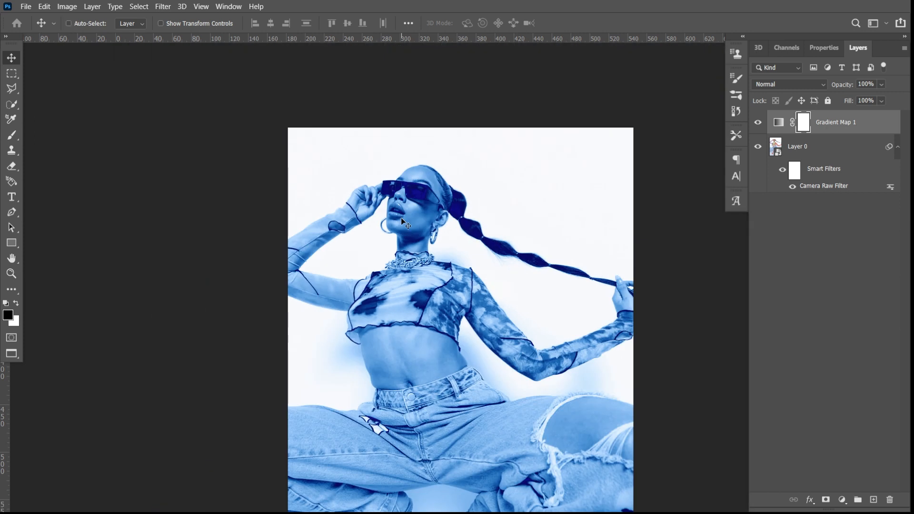
scroll(438, 262, down, 3)
scroll(438, 263, down, 3)
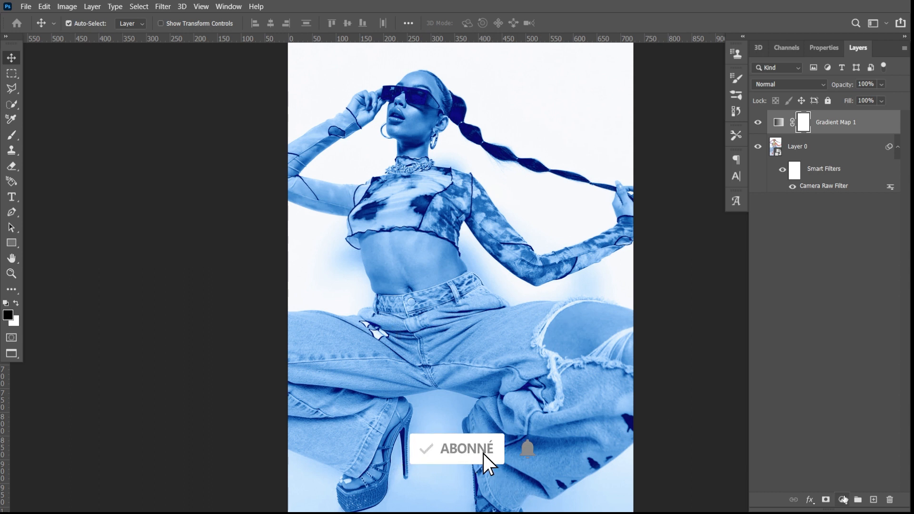
- Add a Curves adjustment layer with its black point at input 40, output 3, and compare the image with and without it
click(842, 500)
click(837, 347)
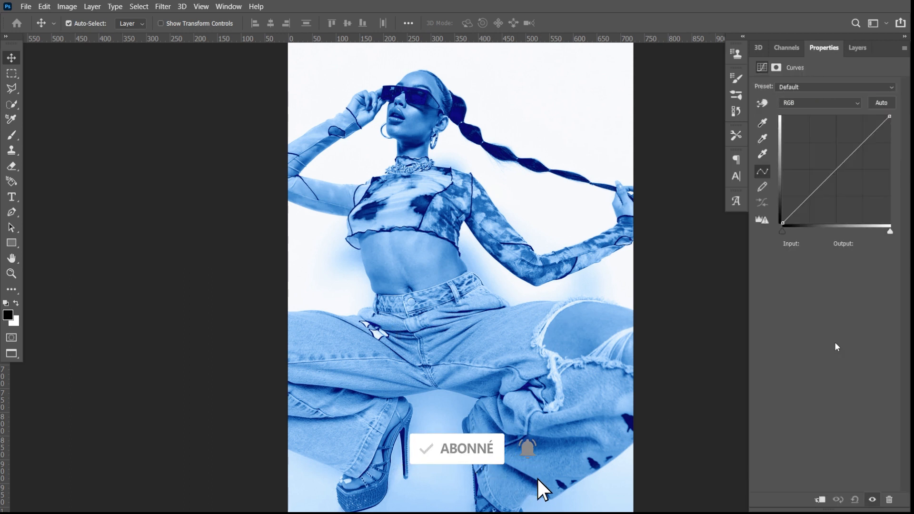
drag(783, 223, 799, 221)
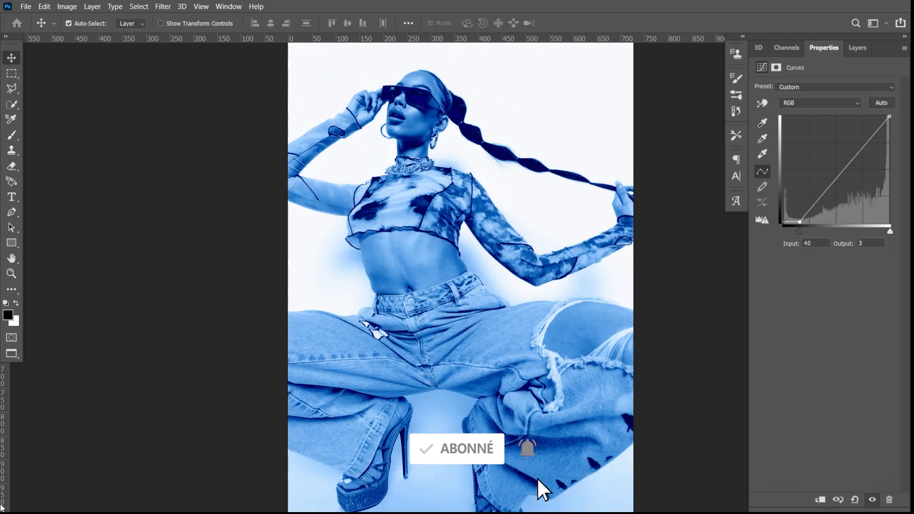
click(859, 48)
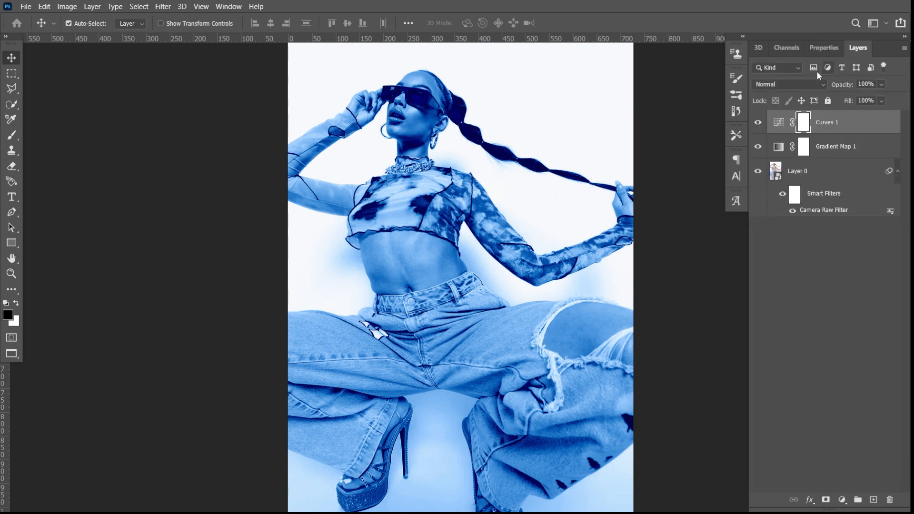
click(757, 122)
click(757, 123)
- Add a Levels adjustment layer above the Curves layer with input levels of 19 for black and 242 for white
click(841, 500)
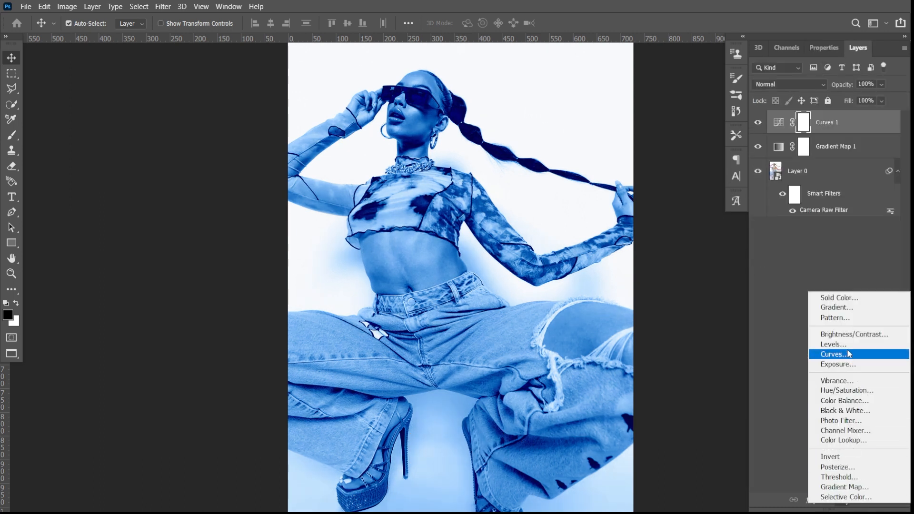
click(832, 344)
drag(775, 172, 783, 175)
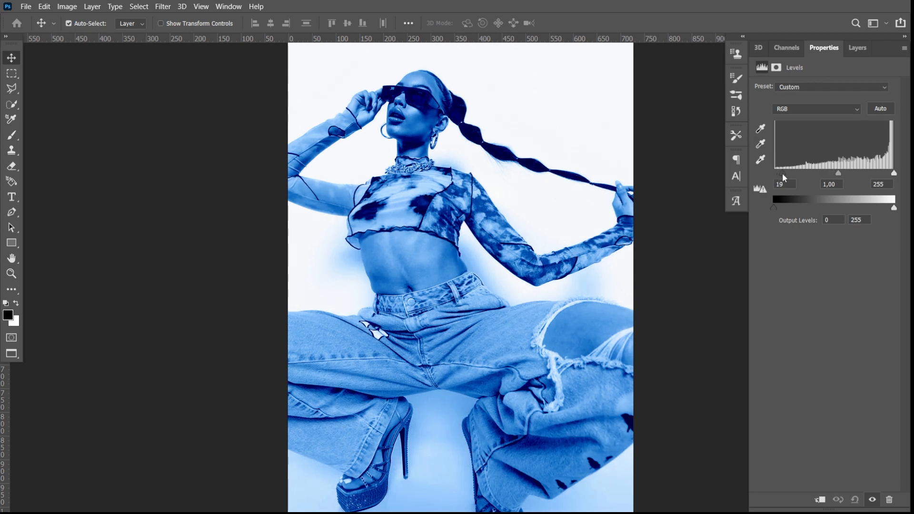
drag(894, 174, 888, 175)
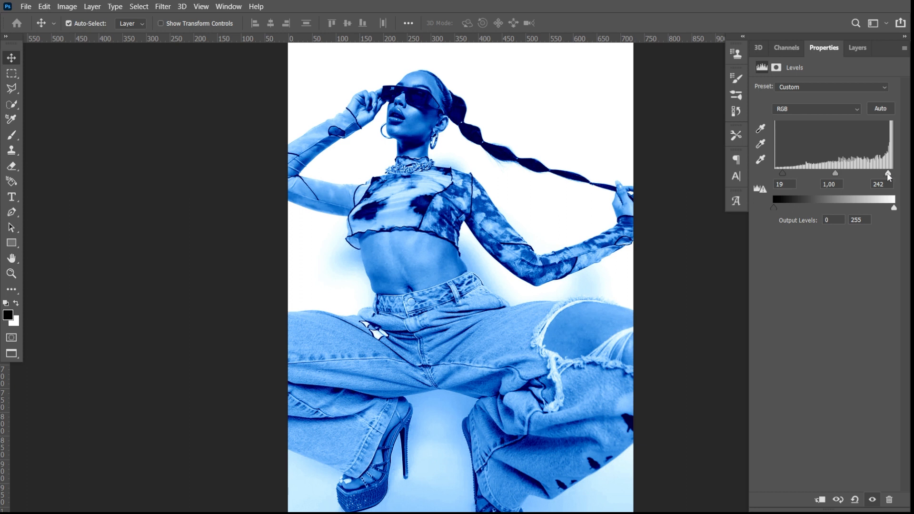
click(857, 49)
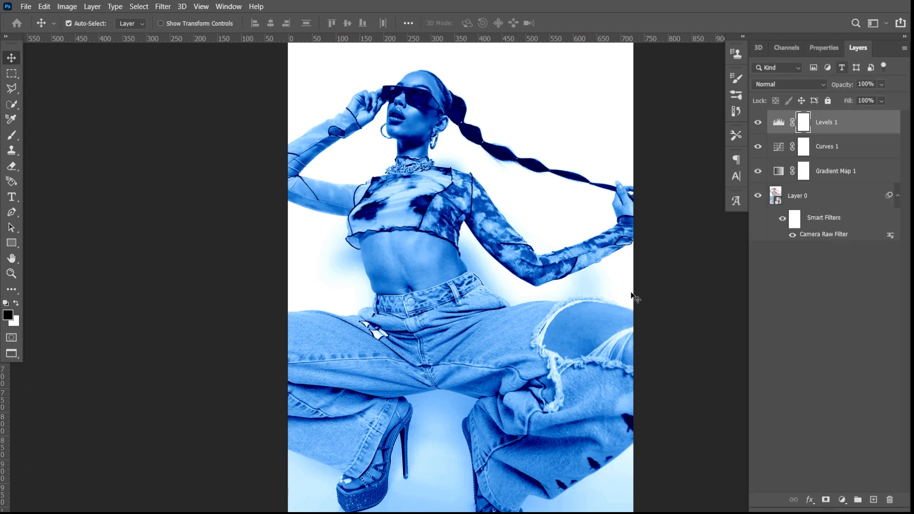
- Place the black creased paper texture Paper (4) from the Textures folder as a linked image
click(26, 7)
click(52, 241)
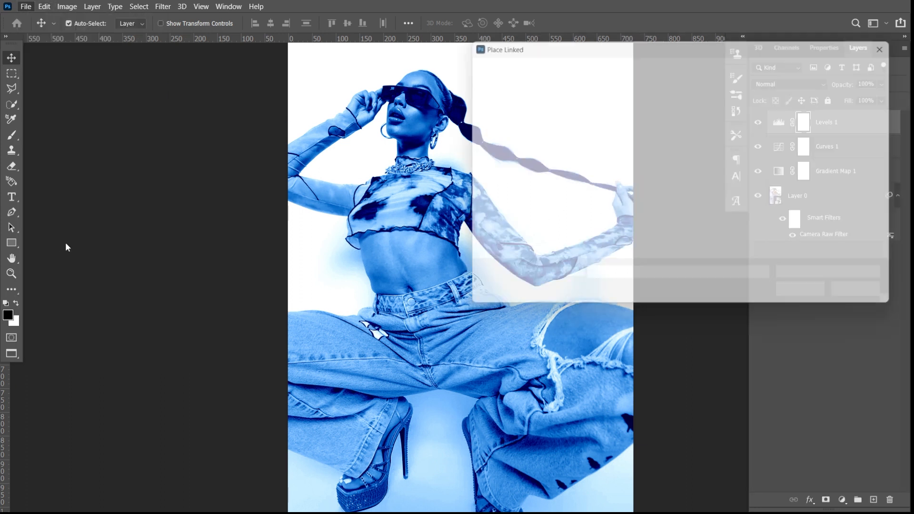
scroll(740, 168, down, 8)
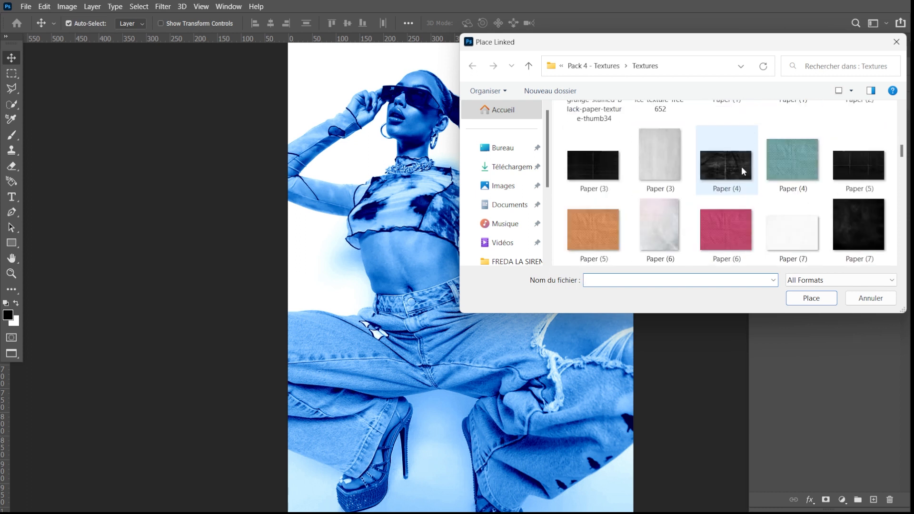
scroll(741, 167, up, 5)
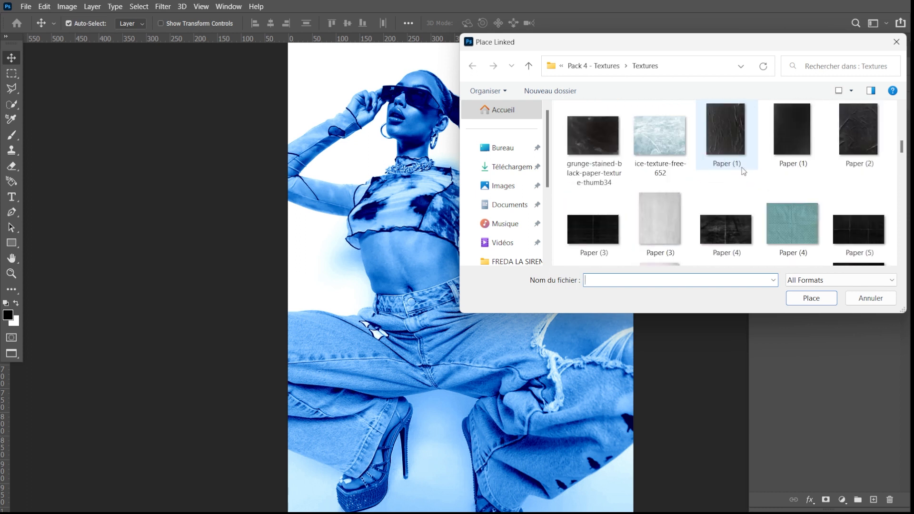
scroll(744, 170, down, 10)
scroll(743, 171, up, 10)
scroll(743, 178, up, 4)
scroll(743, 178, down, 3)
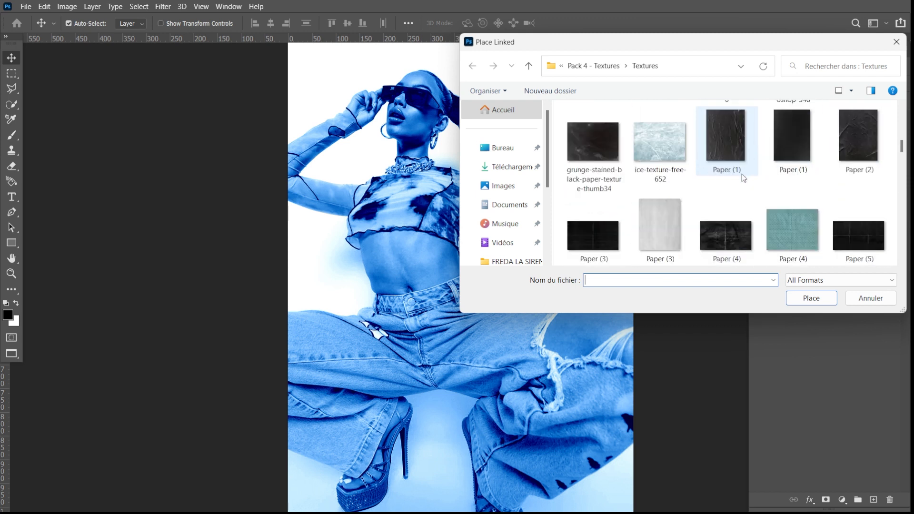
click(726, 231)
click(810, 298)
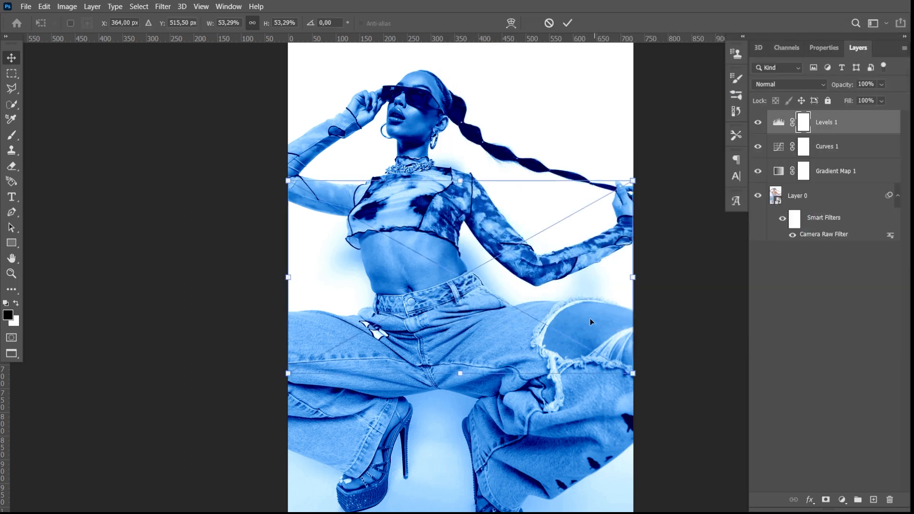
- Rotate the placed paper texture 90° and scale it to about 98% so it covers the whole photo
right_click(563, 285)
click(608, 185)
key(ctrl+minus)
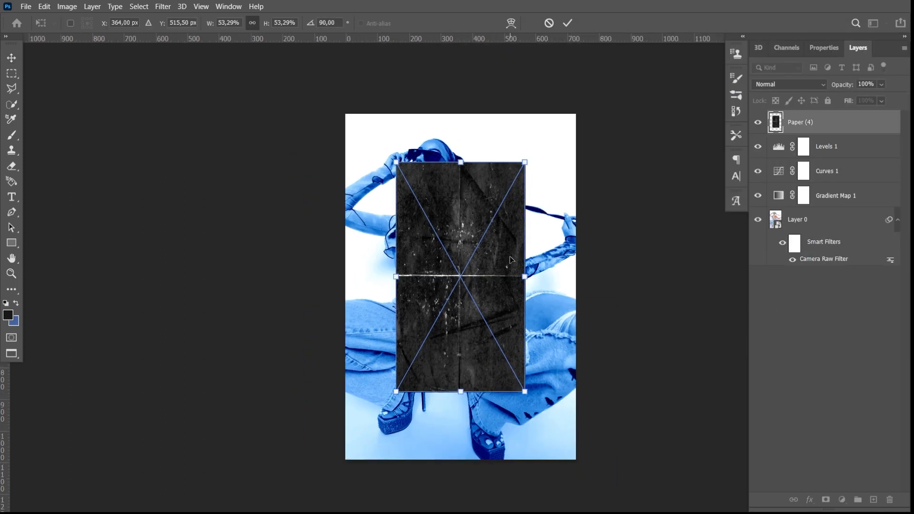
drag(461, 162, 461, 89)
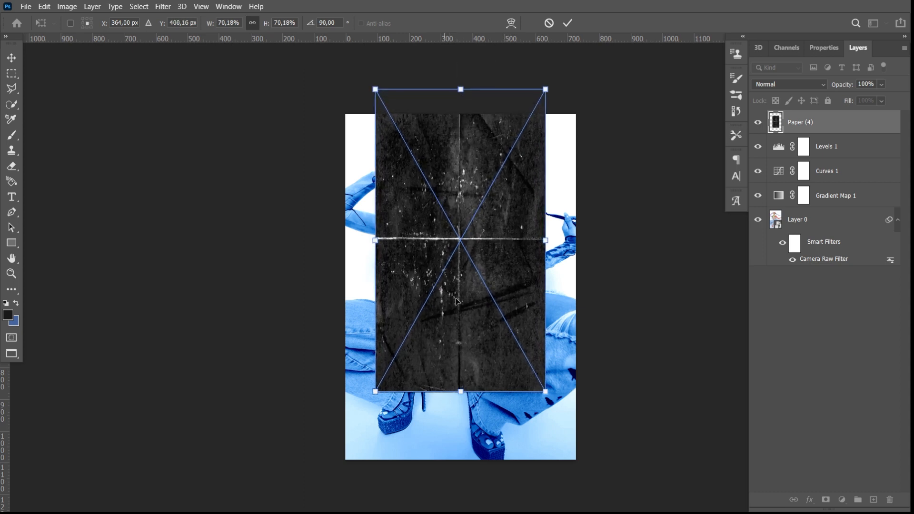
drag(462, 392, 461, 505)
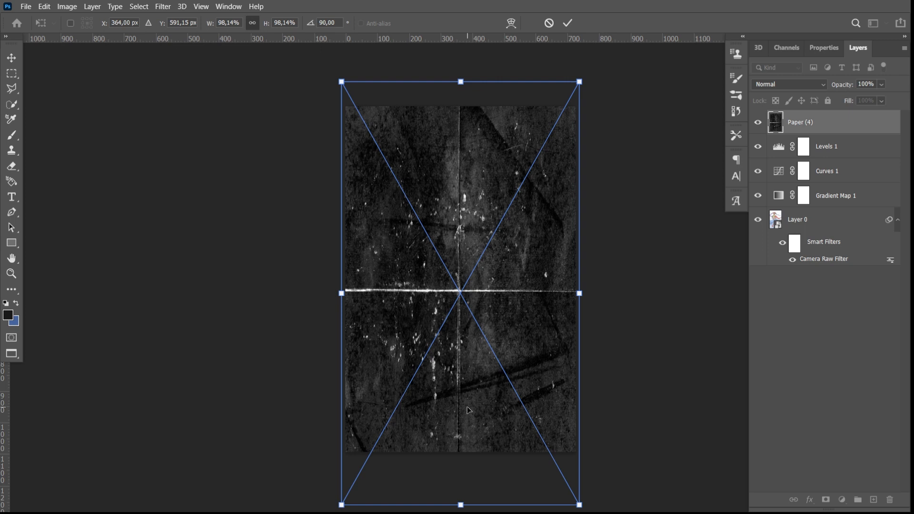
key(Return)
- Set the paper texture's blend mode to Screen and inspect its scratches and folds up close
click(782, 86)
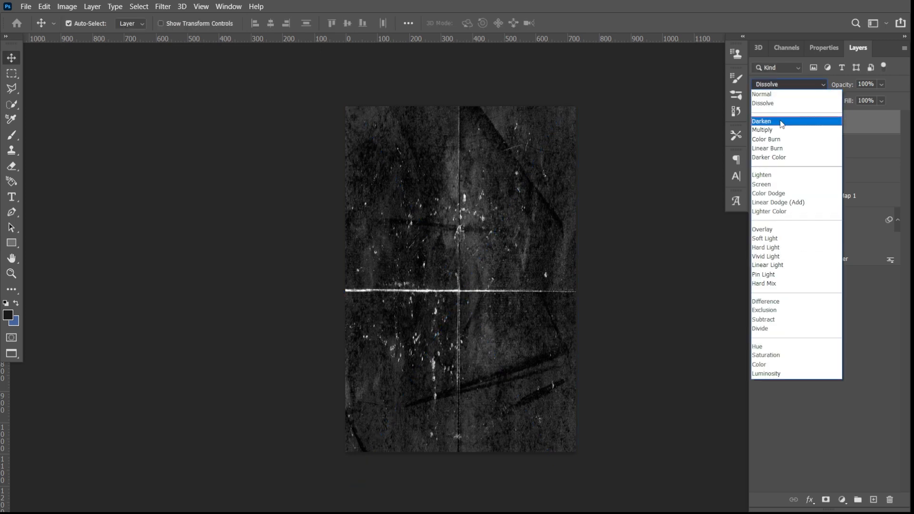
click(784, 185)
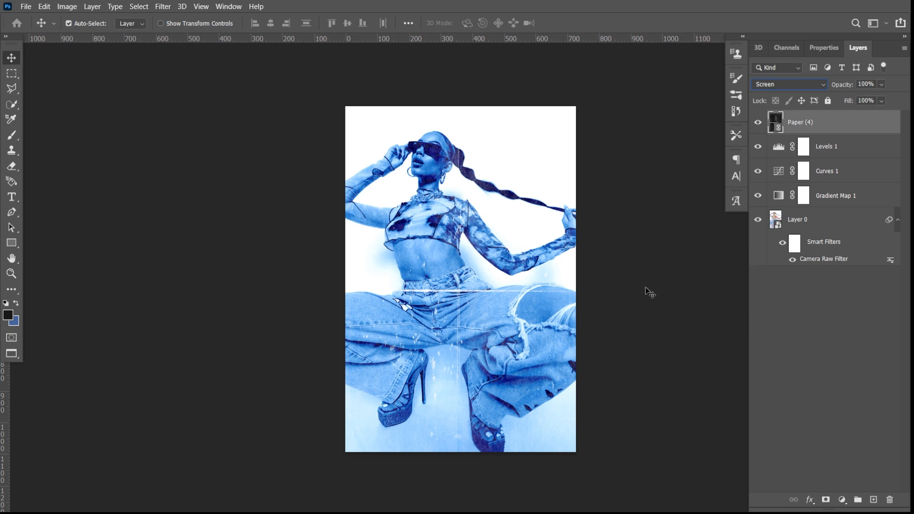
key(ctrl+plus)
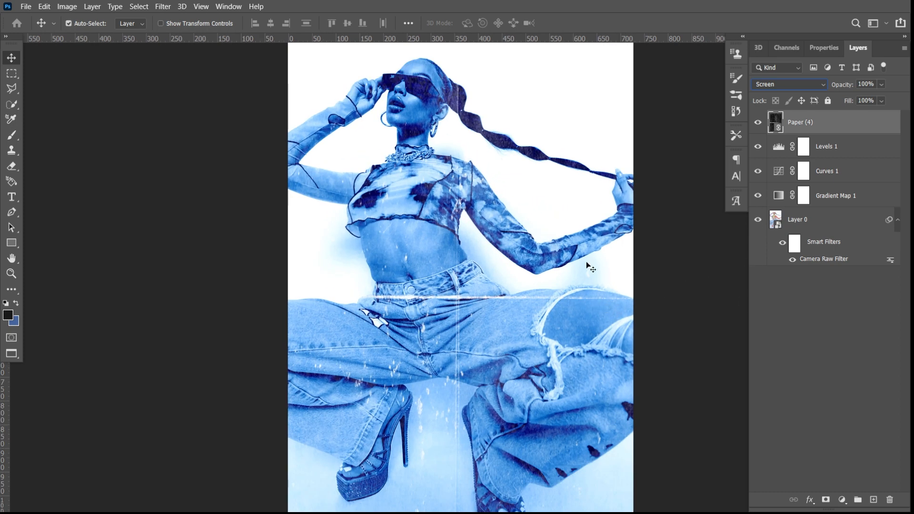
key(ctrl+plus)
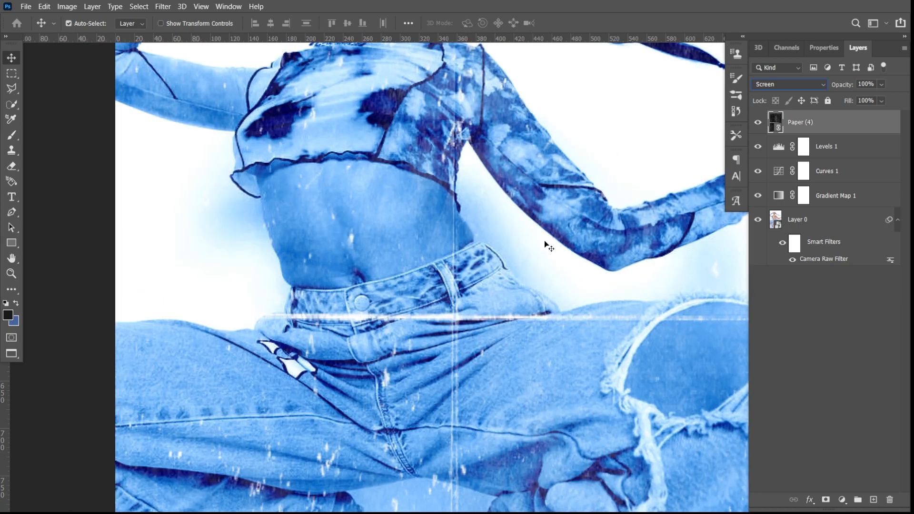
scroll(617, 259, up, 5)
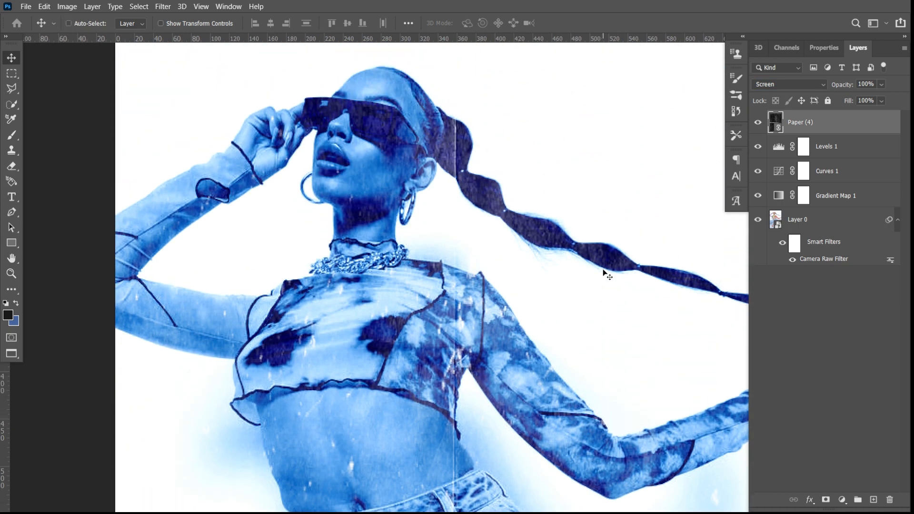
key(ctrl+minus)
scroll(687, 227, down, 3)
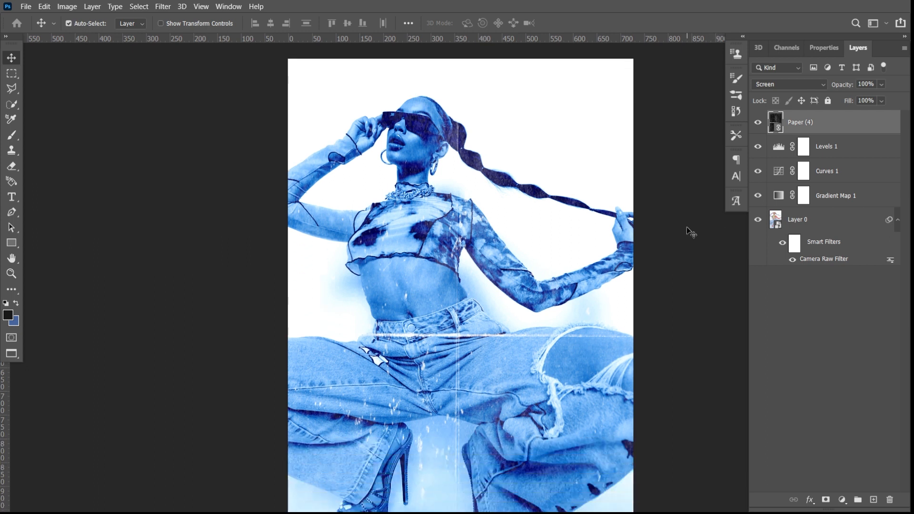
- Add a Solid Color fill layer in near-black 101010 above the paper texture
click(841, 499)
click(846, 290)
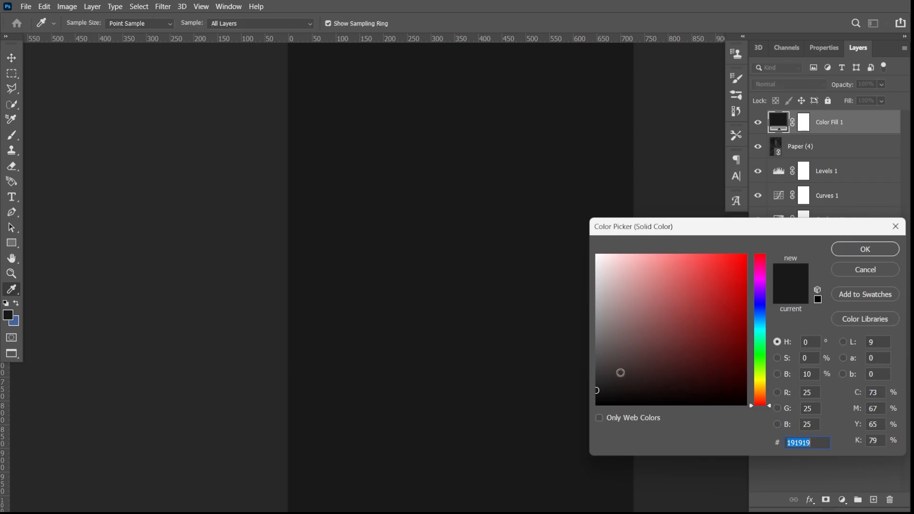
drag(596, 392, 596, 396)
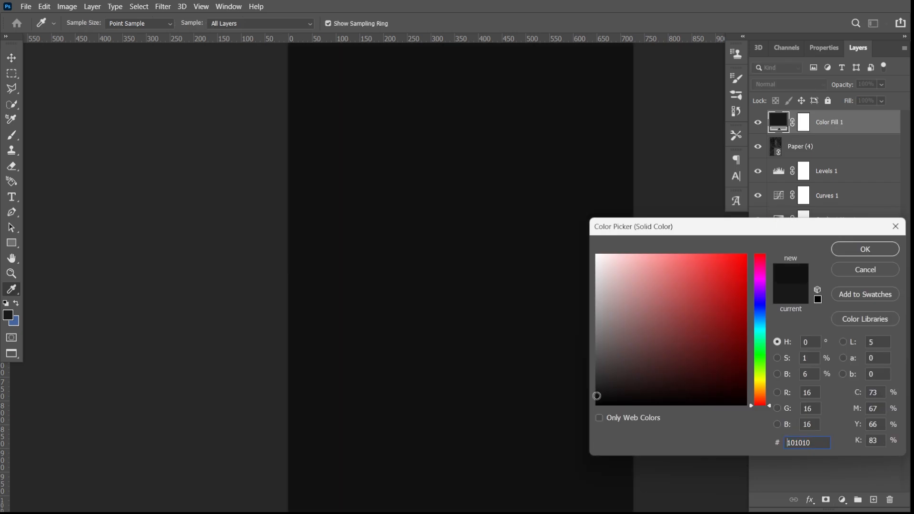
click(873, 251)
- Apply 5.35% uniform monochromatic noise to the dark fill as a smart filter and set its blend mode to Screen
click(159, 9)
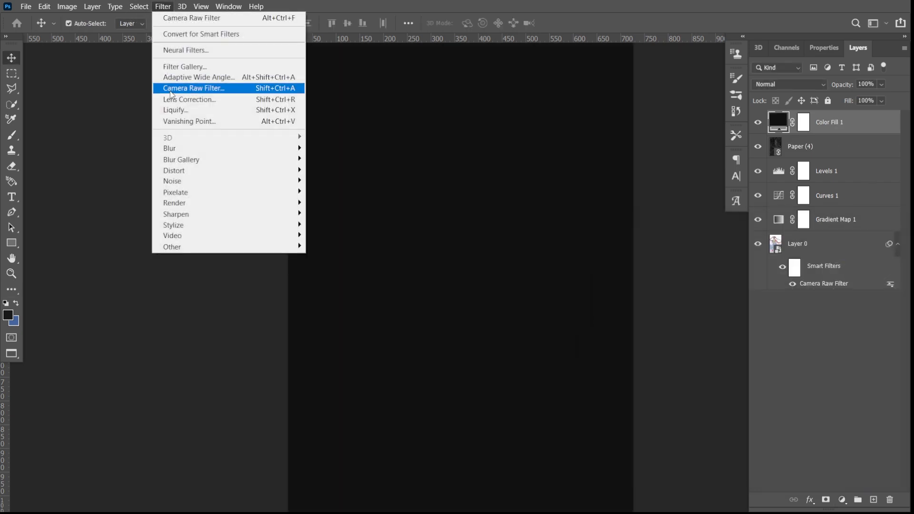
mouse_move(190, 181)
click(325, 180)
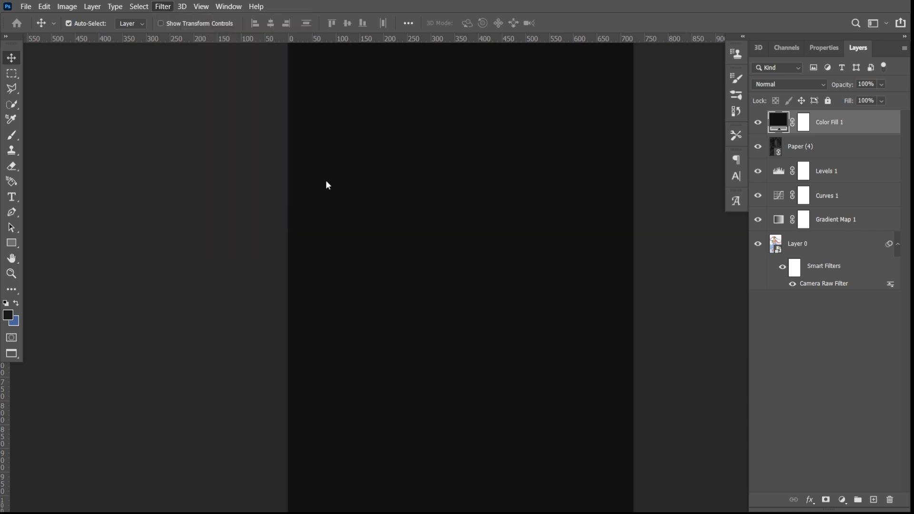
click(411, 196)
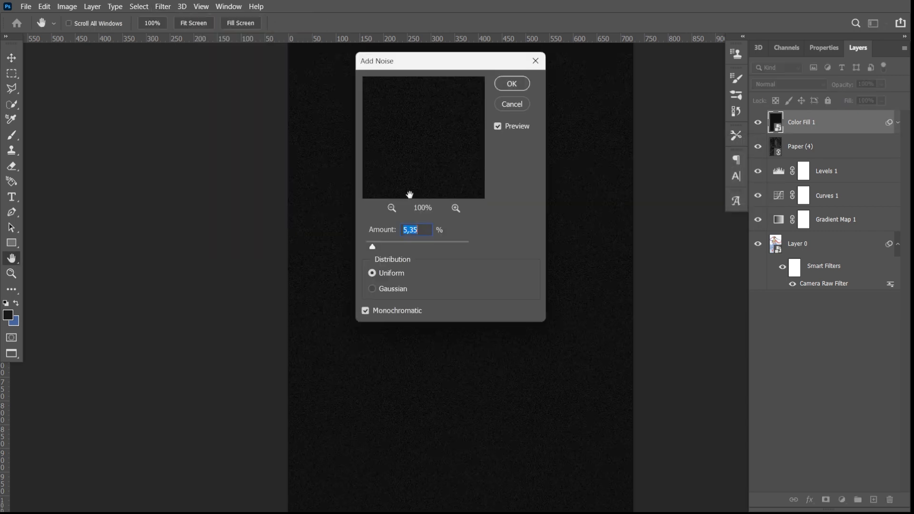
click(509, 85)
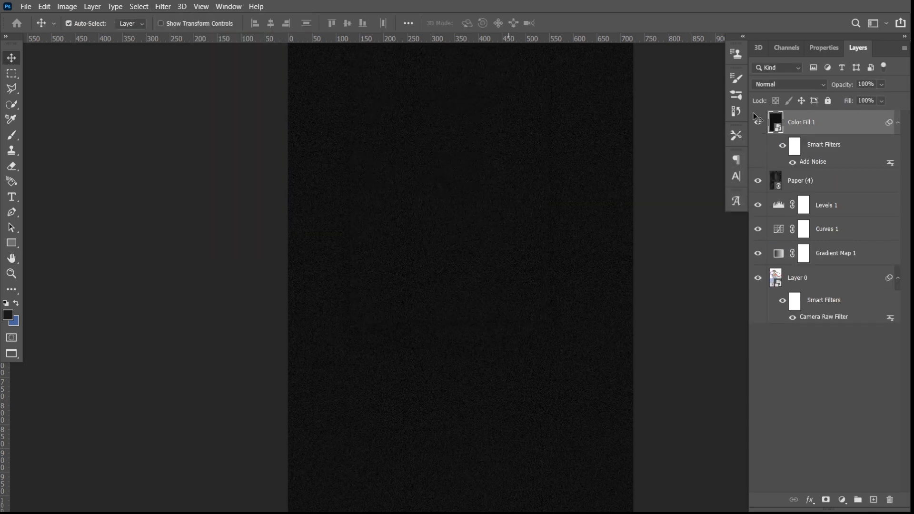
click(772, 82)
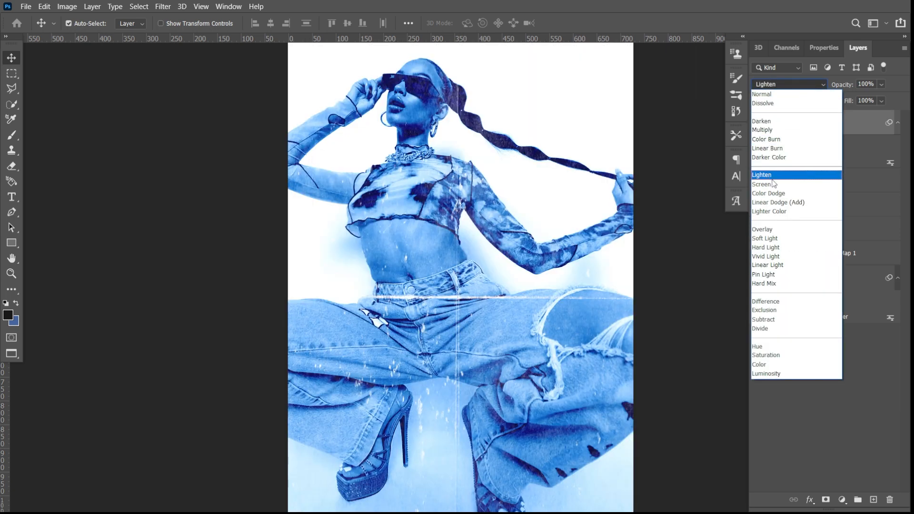
click(771, 184)
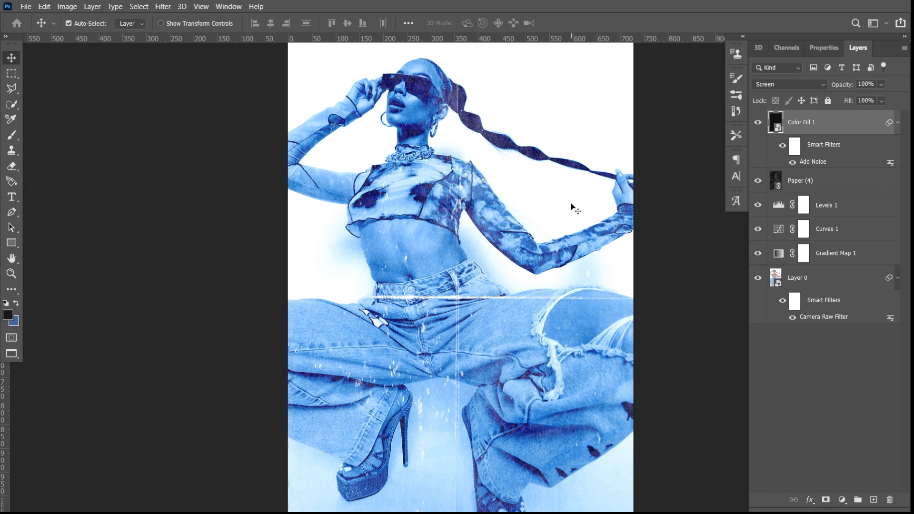
- Examine the grain and paper texture across the whole image and up close on the model's face, top, jeans and shoes
key(ctrl+minus)
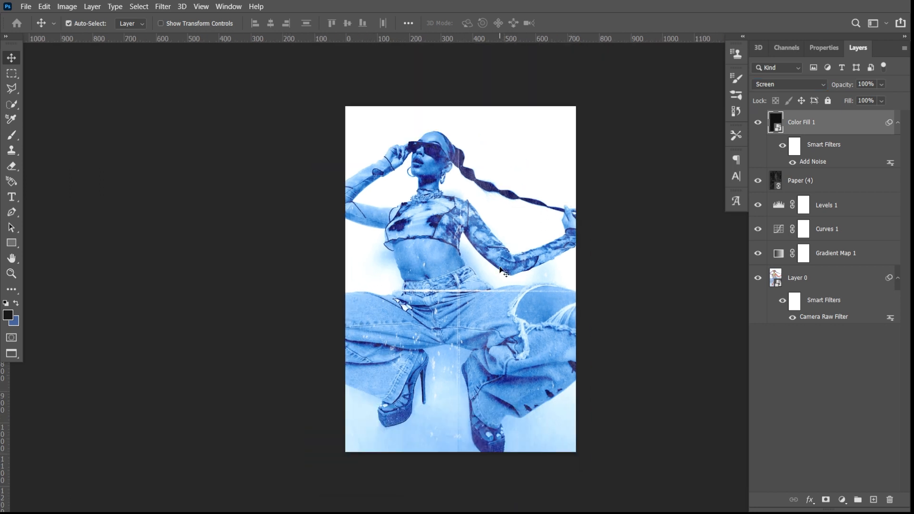
key(ctrl+plus)
key(ctrl+plus)
key(ctrl+plus)
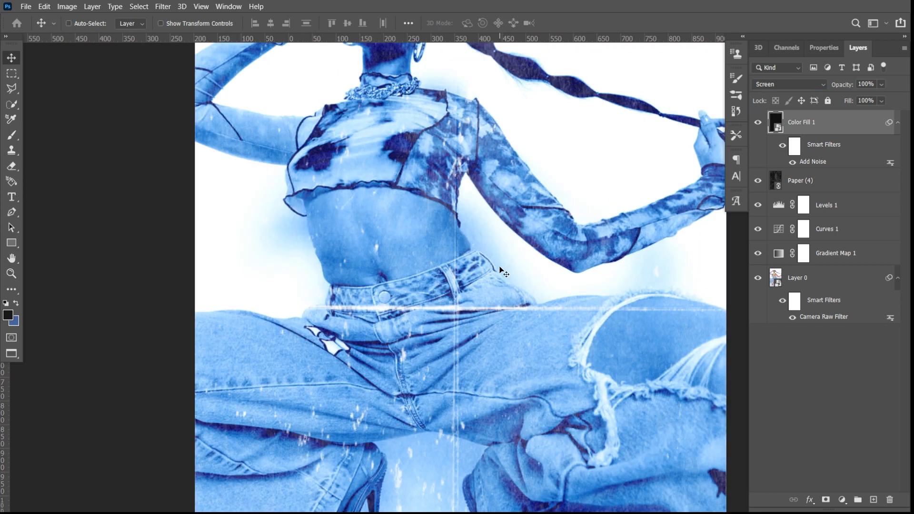
scroll(496, 257, up, 5)
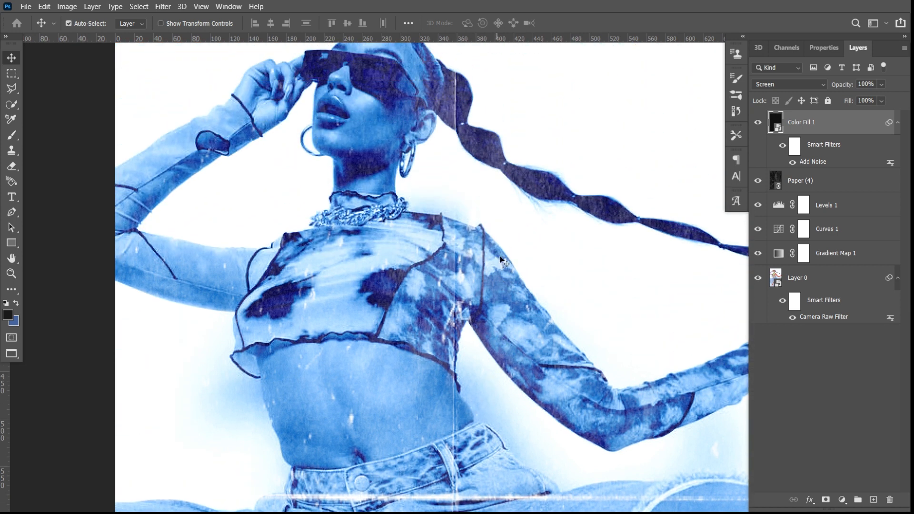
scroll(520, 256, up, 1)
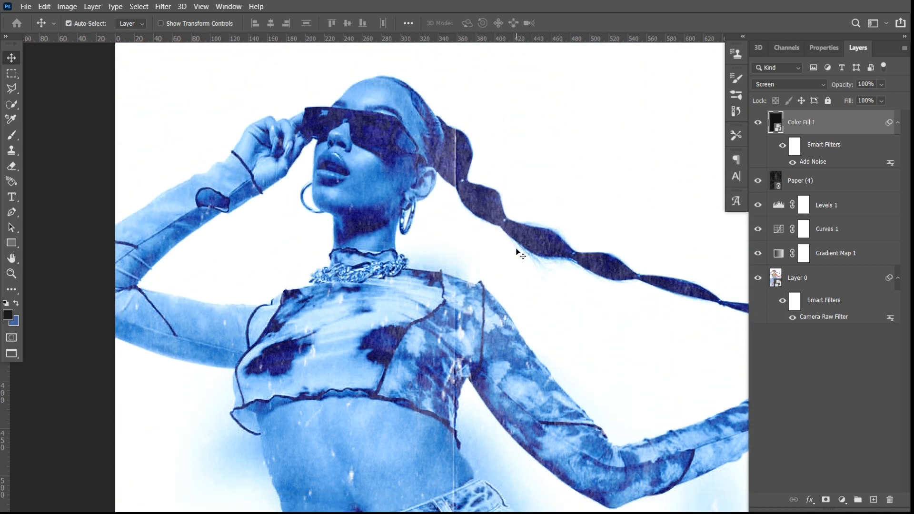
scroll(520, 256, down, 11)
scroll(520, 256, down, 8)
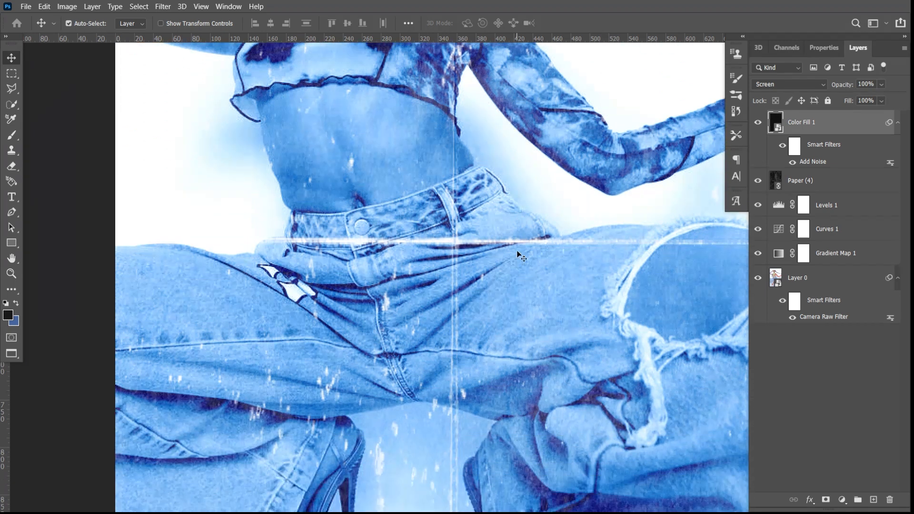
scroll(520, 245, down, 3)
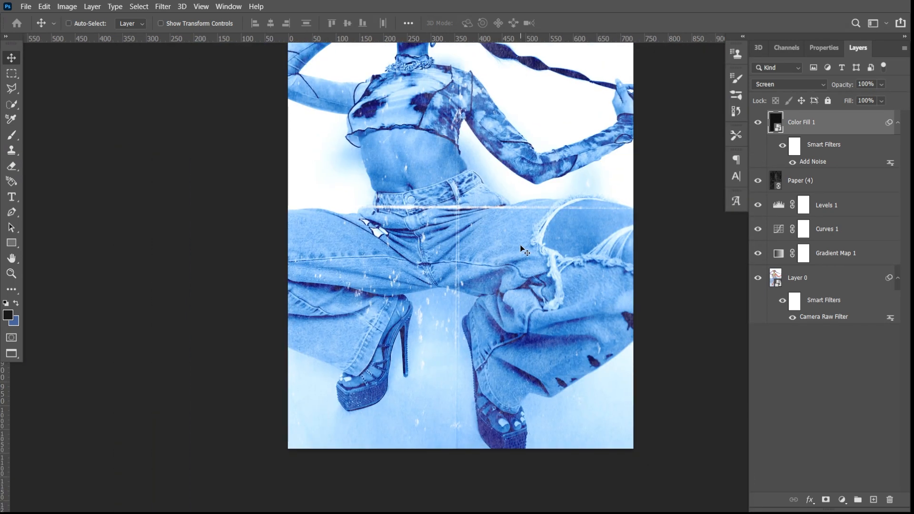
scroll(540, 232, up, 1)
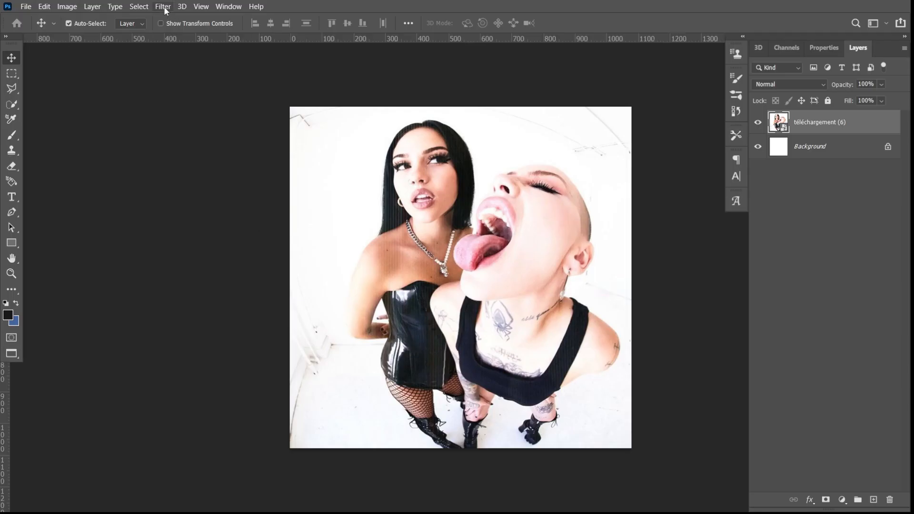
- Apply Camera Raw to the two-women photo with Contrast -34, Highlights +12, Shadows +7, slightly lower Dehaze and a cooler Temperature
click(163, 7)
click(188, 87)
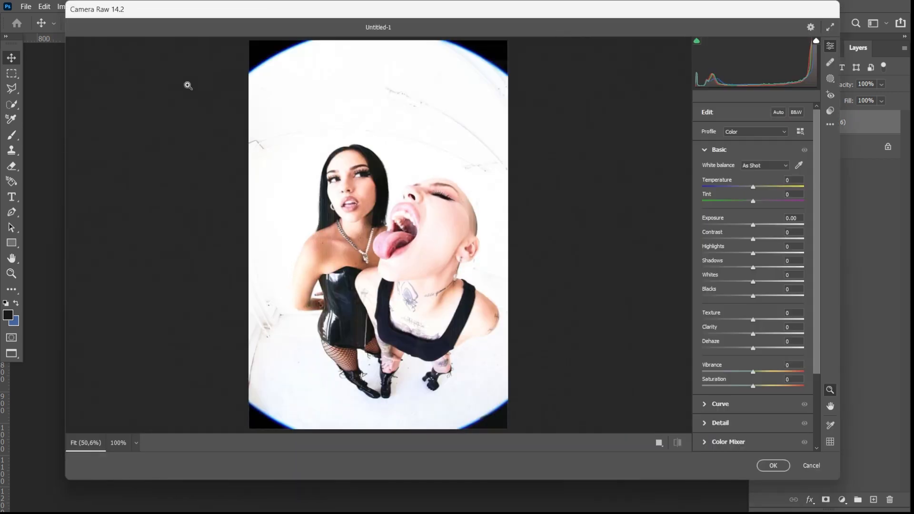
mouse_move(750, 241)
mouse_down()
mouse_move(741, 244)
mouse_move(761, 270)
mouse_move(760, 256)
mouse_up()
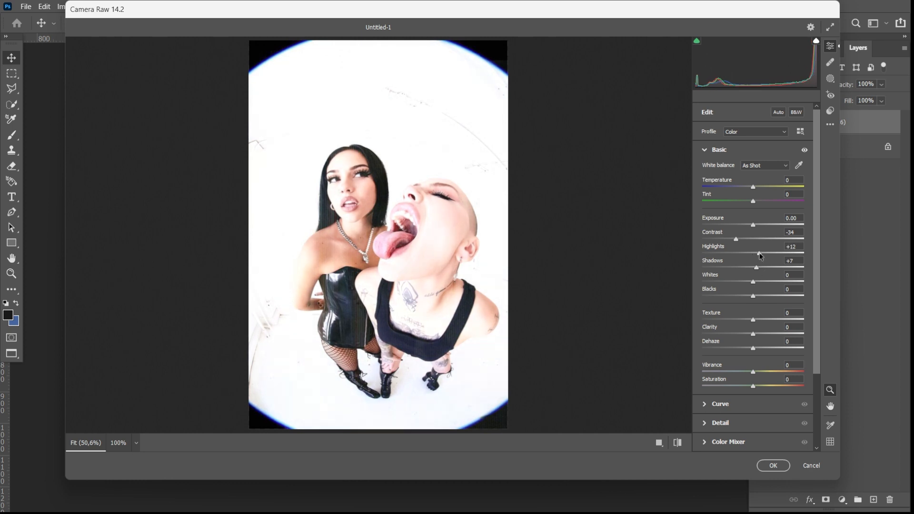
drag(753, 348, 749, 349)
drag(753, 187, 742, 189)
click(773, 465)
- Add a Gradient Map adjustment layer over the two-women photo, using a saved blue-to-white gradient with repositioned color stops
click(842, 499)
click(839, 475)
click(819, 90)
drag(827, 104, 828, 157)
click(687, 168)
drag(775, 277, 843, 277)
mouse_move(718, 278)
mouse_down()
mouse_move(734, 278)
mouse_move(717, 278)
mouse_up()
click(865, 86)
click(862, 50)
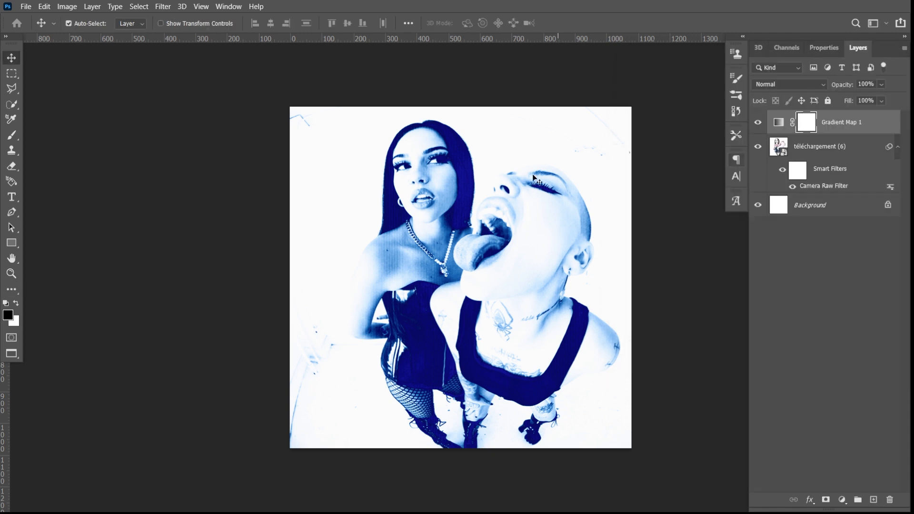
- Place the black texture Paper (7) from the textures folder as a linked image above the Gradient Map
click(26, 6)
click(67, 238)
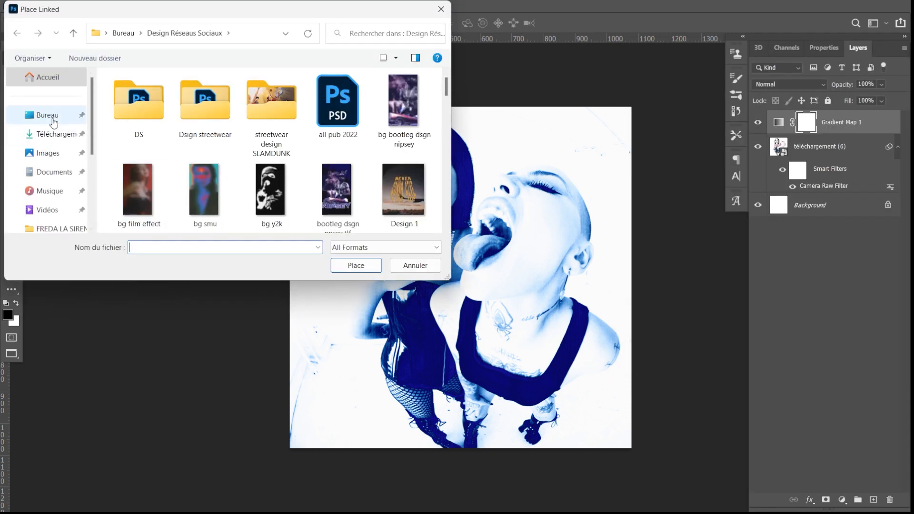
click(53, 119)
scroll(252, 143, down, 5)
double_click(251, 138)
scroll(251, 142, down, 3)
double_click(176, 190)
double_click(135, 94)
scroll(292, 139, down, 5)
scroll(291, 139, down, 5)
double_click(403, 187)
key(Return)
- Set the Paper (7) texture's blend mode to Screen and view the result closer
click(783, 82)
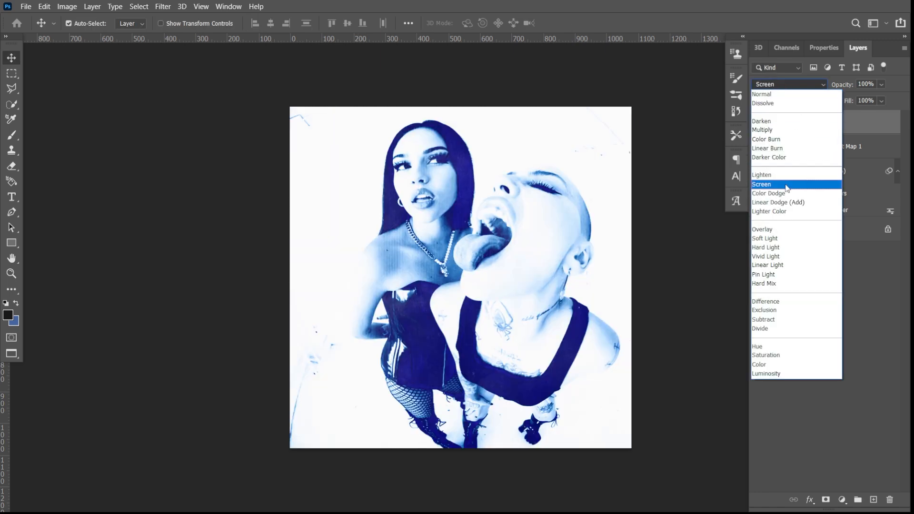
click(785, 188)
key(ctrl+plus)
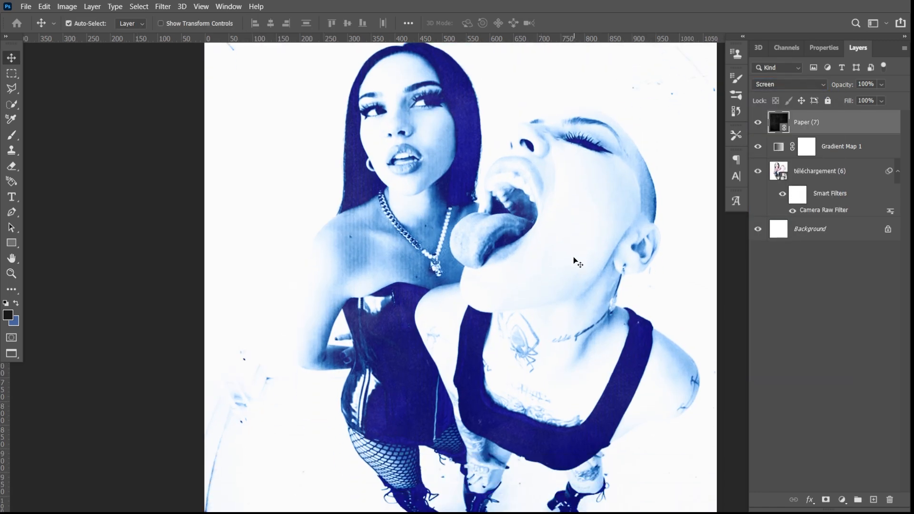